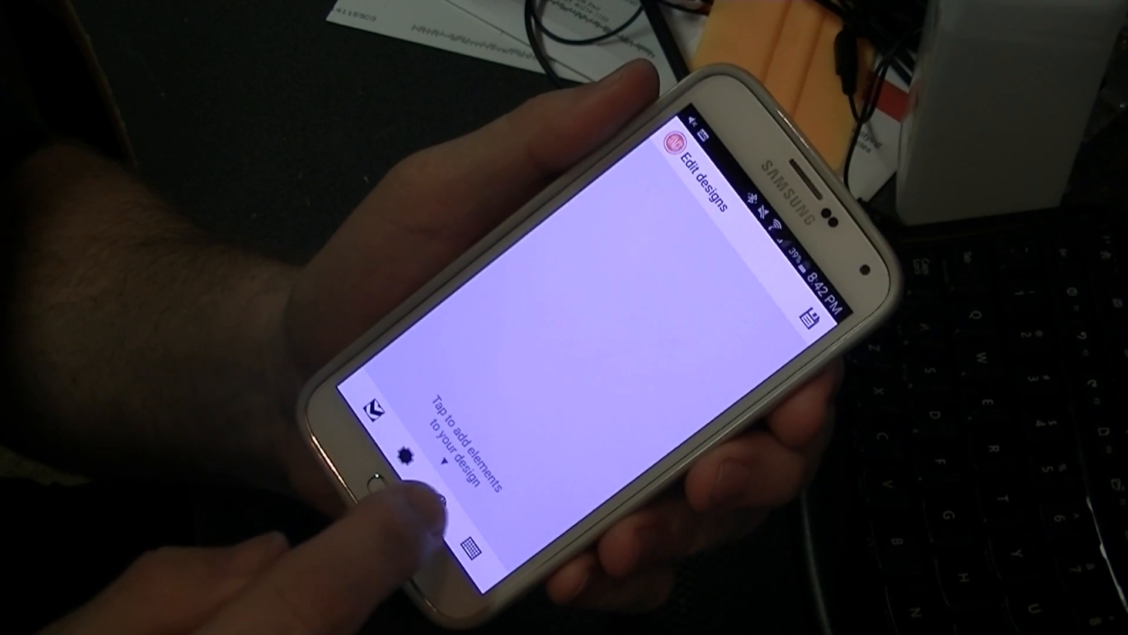
Step: Add a script monogram with the letters "tyj" to the blank design and colour it red
left_click(437, 507)
left_click(431, 416)
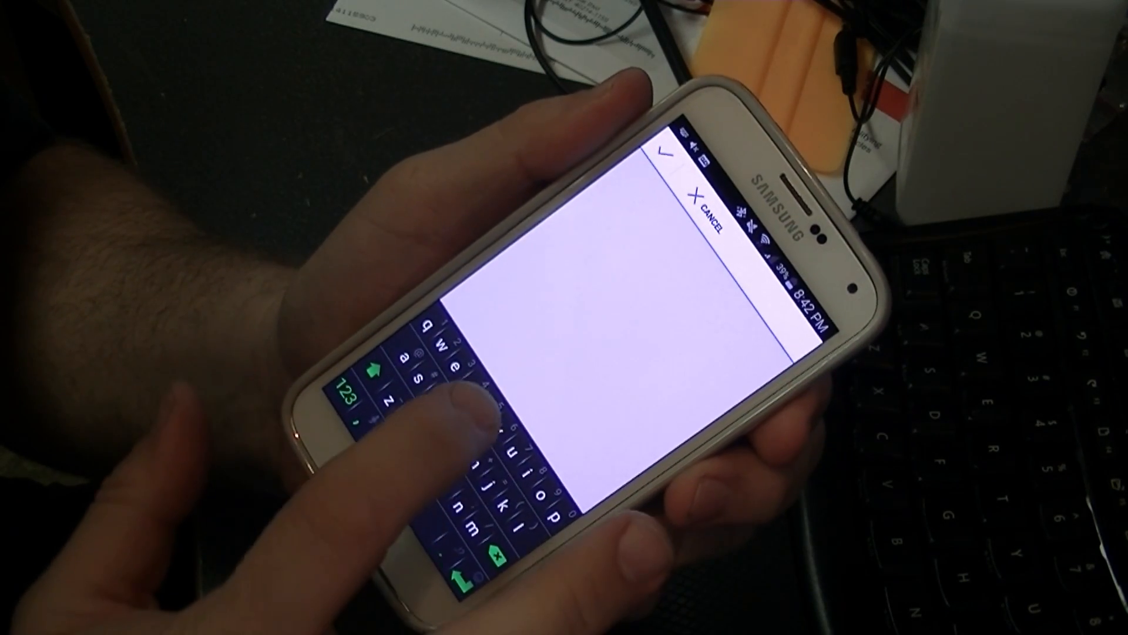
type("tyj")
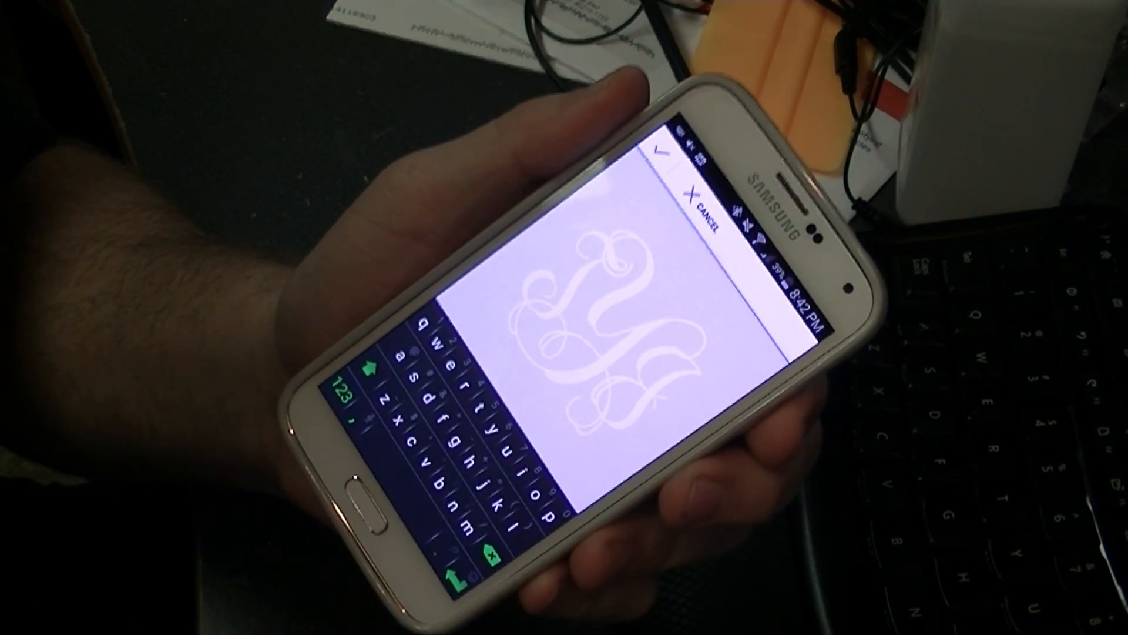
left_click(414, 571)
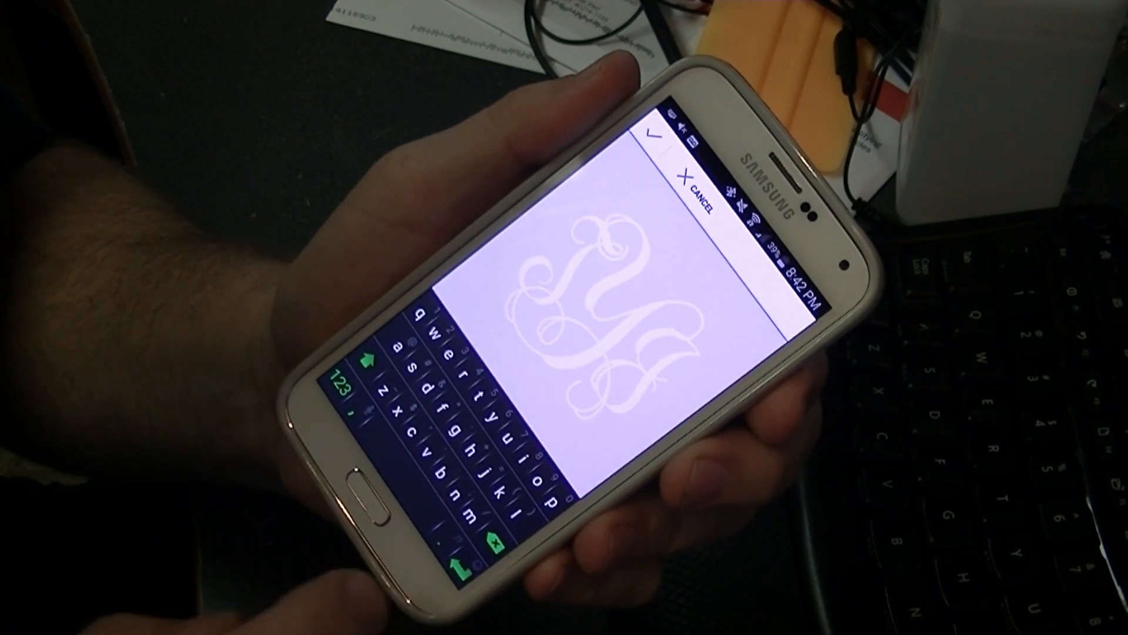
left_click(445, 377)
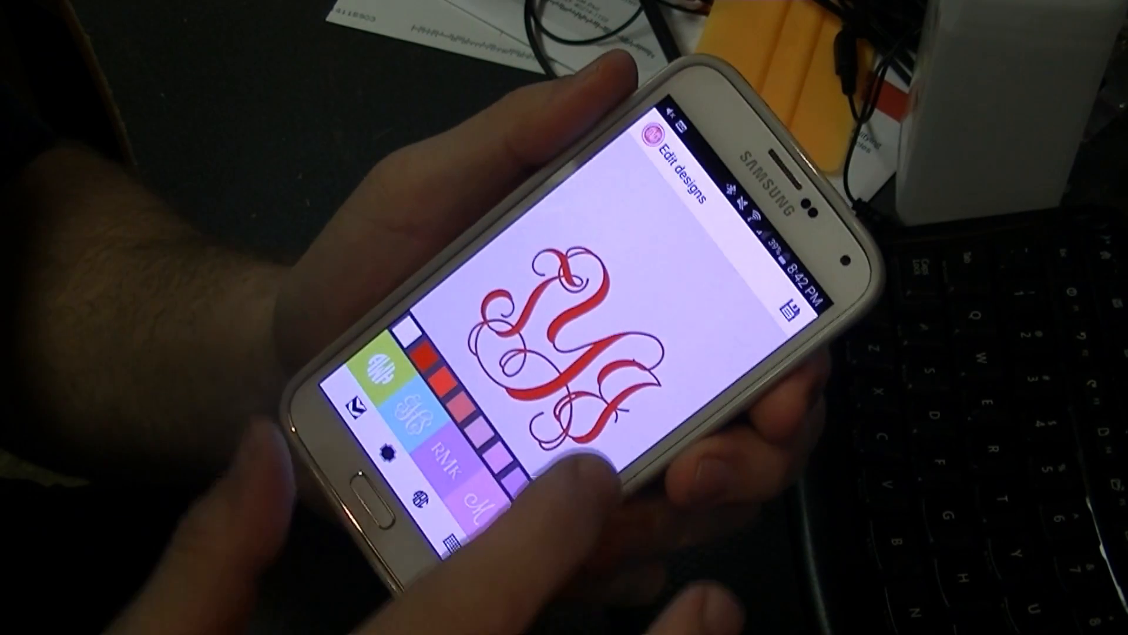
Step: Save the red monogram design to the gallery and decline setting it as the wallpaper
left_click(627, 395)
left_click(538, 435)
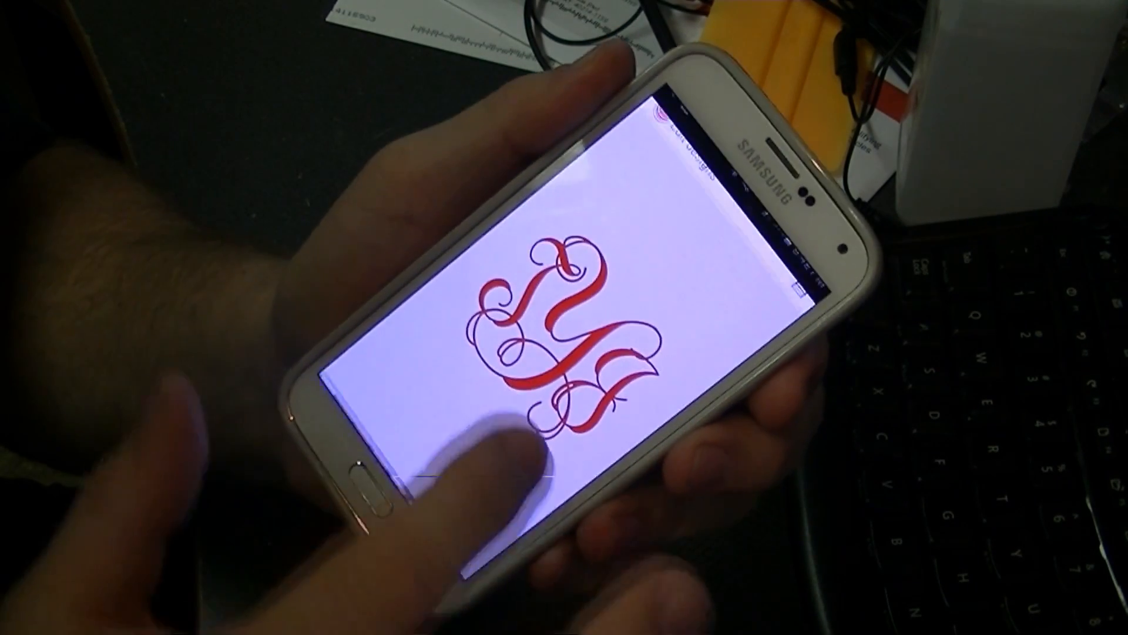
left_click(782, 320)
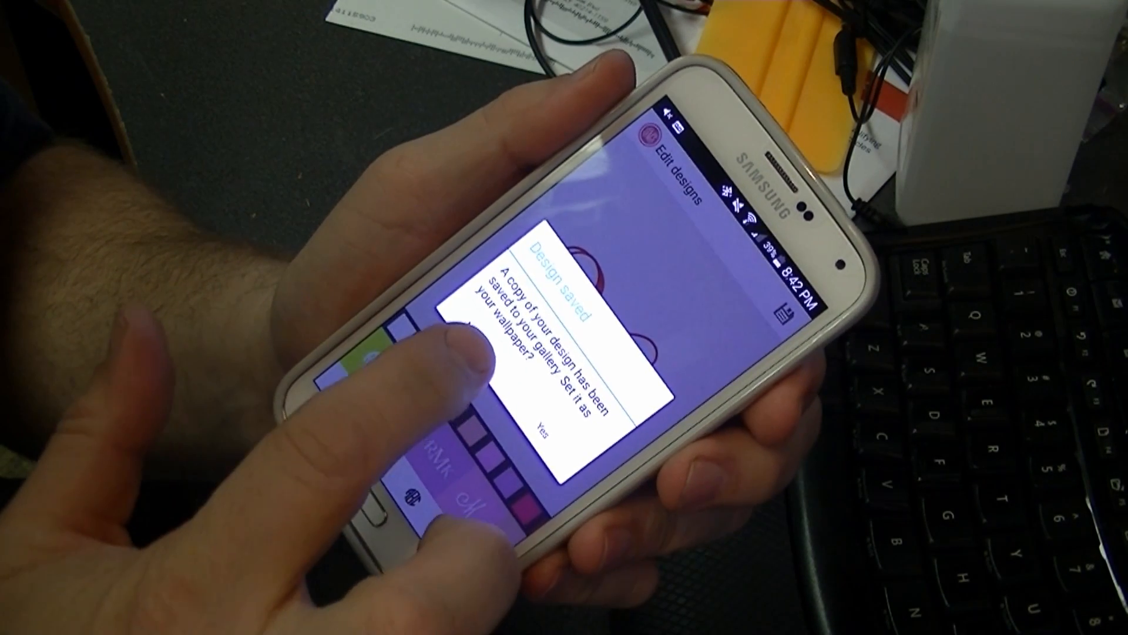
left_click(464, 341)
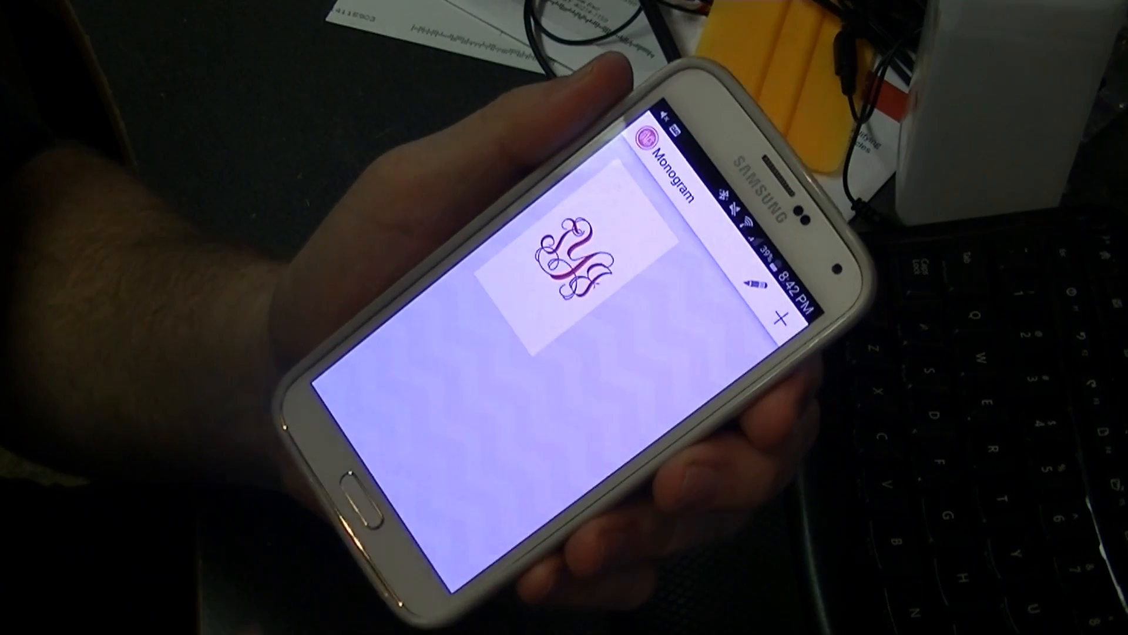
Step: Open the saved monogram design and share it as an attachment to a new Gmail message
left_click(541, 288)
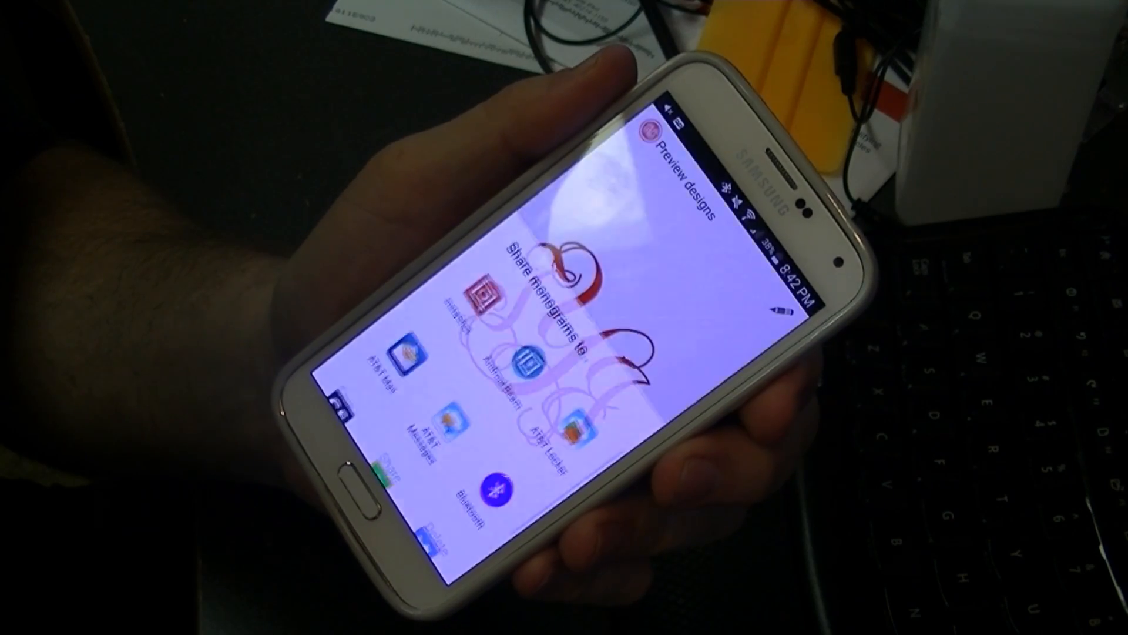
scroll(499, 452, "down", 5)
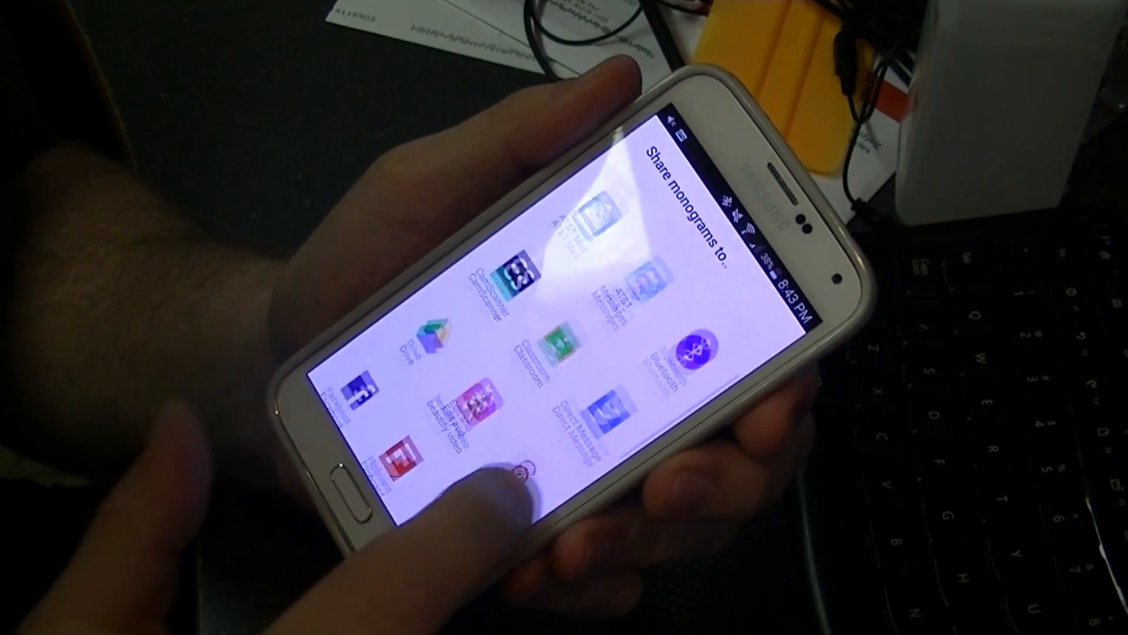
left_click(520, 467)
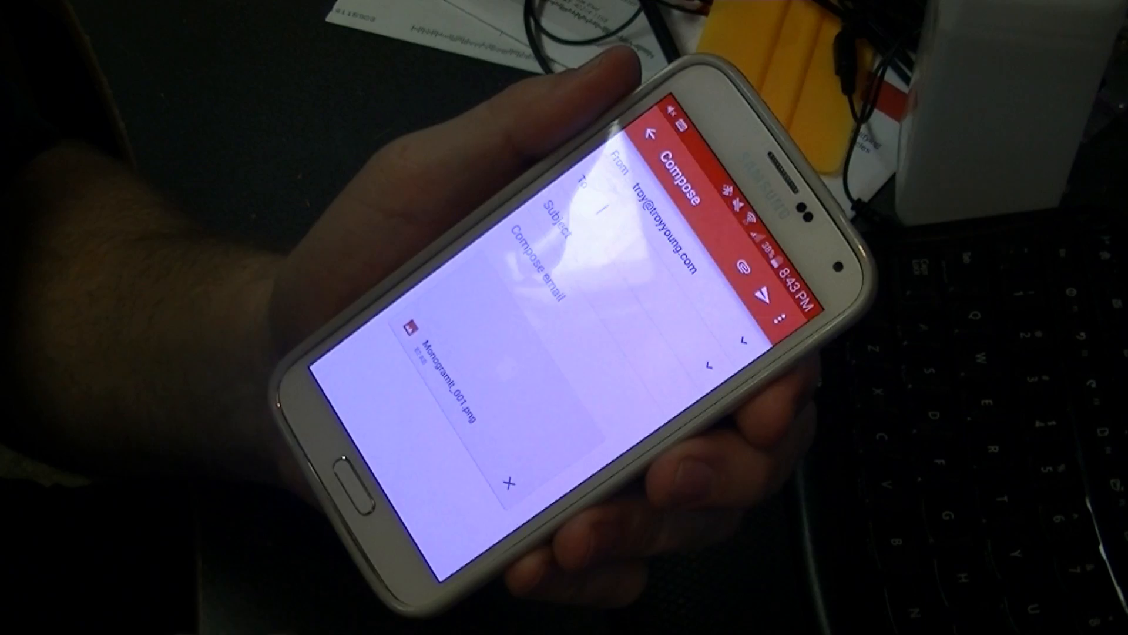
Step: Address the message to the owner's own e-mail contact and send it with the monogram attached
left_click(600, 210)
type("Tr")
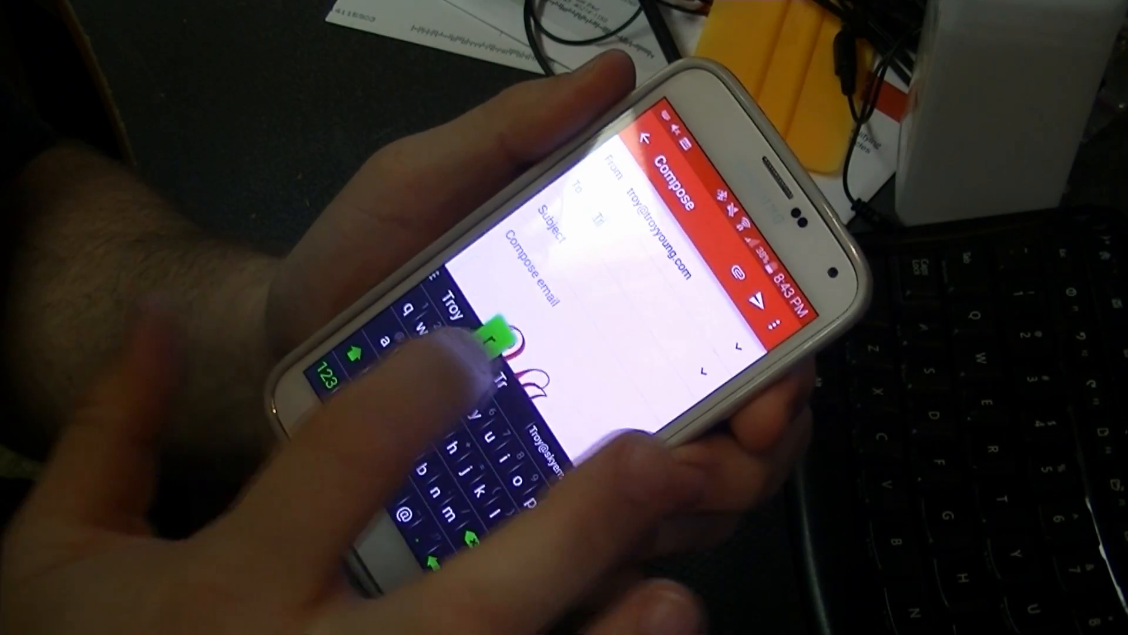
left_click(593, 270)
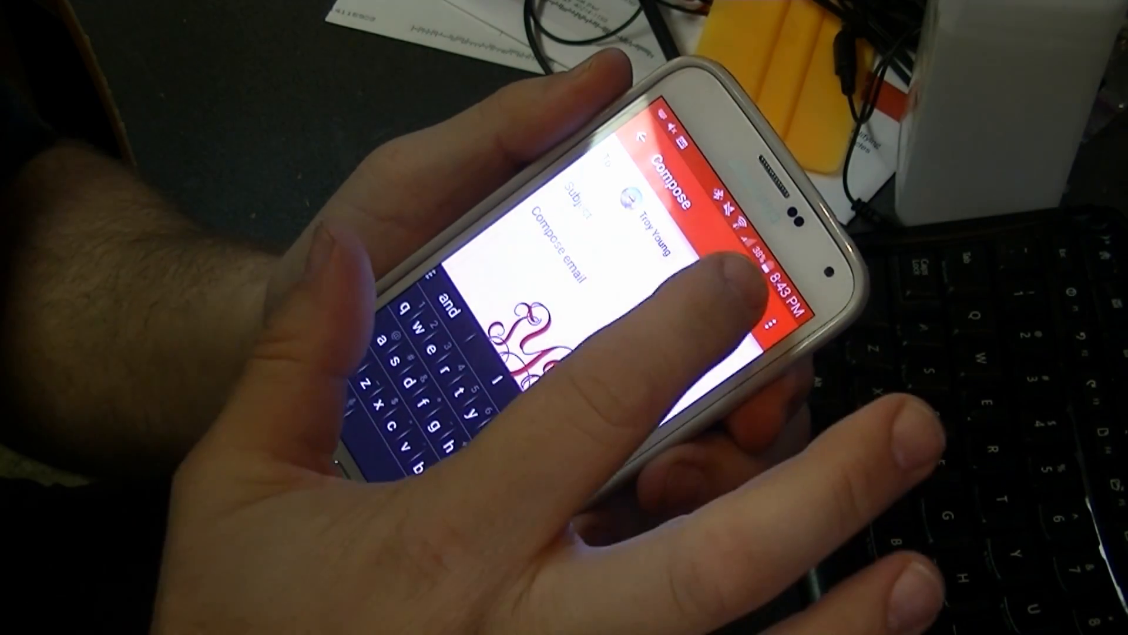
left_click(743, 276)
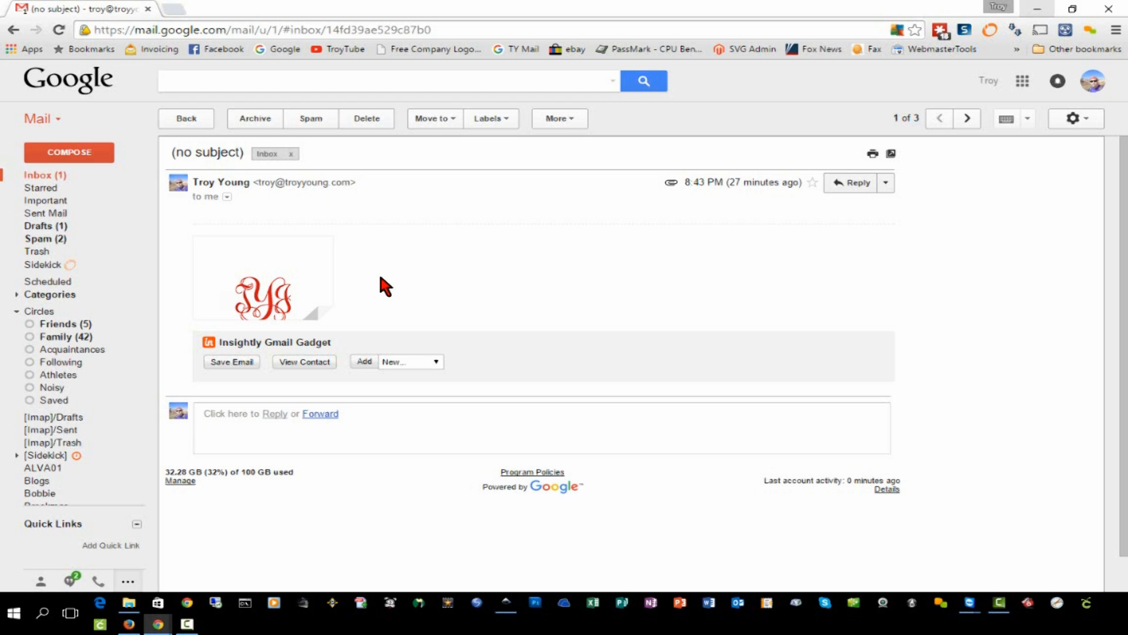
Step: Download the MonogramIt_001.png attachment from the received message in desktop Gmail
mouse_move(234, 272)
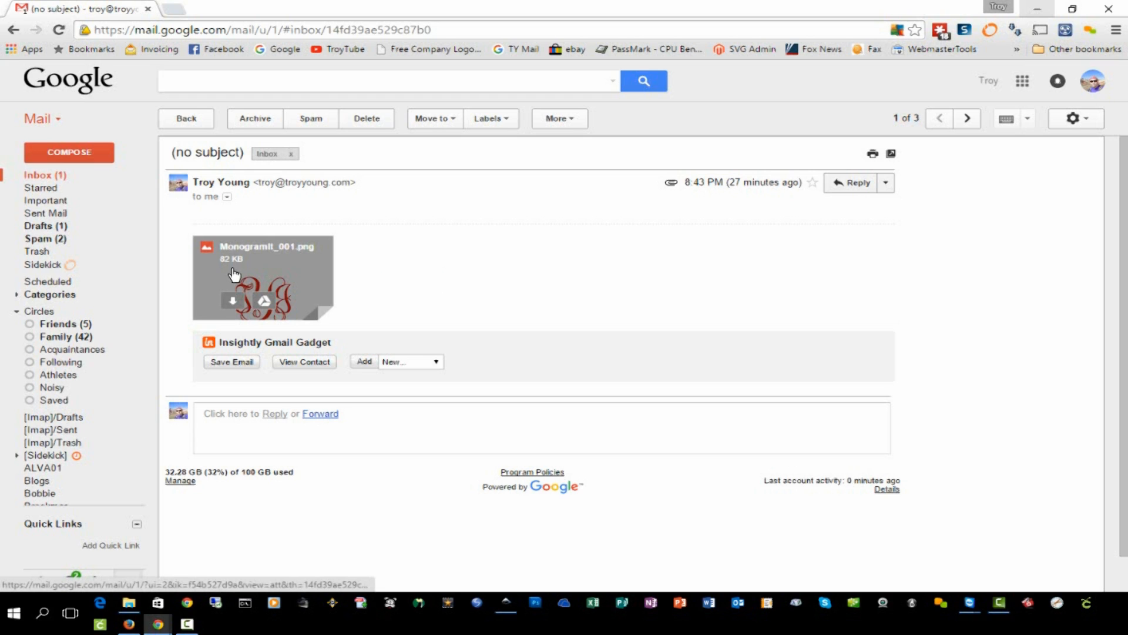
left_click(234, 306)
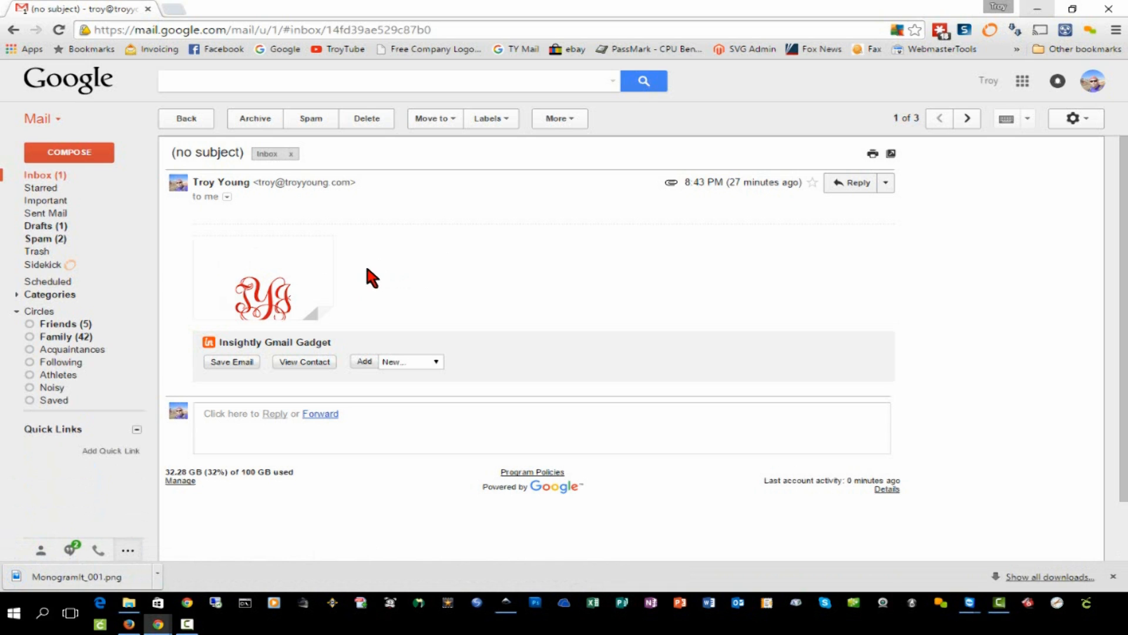
right_click(276, 255)
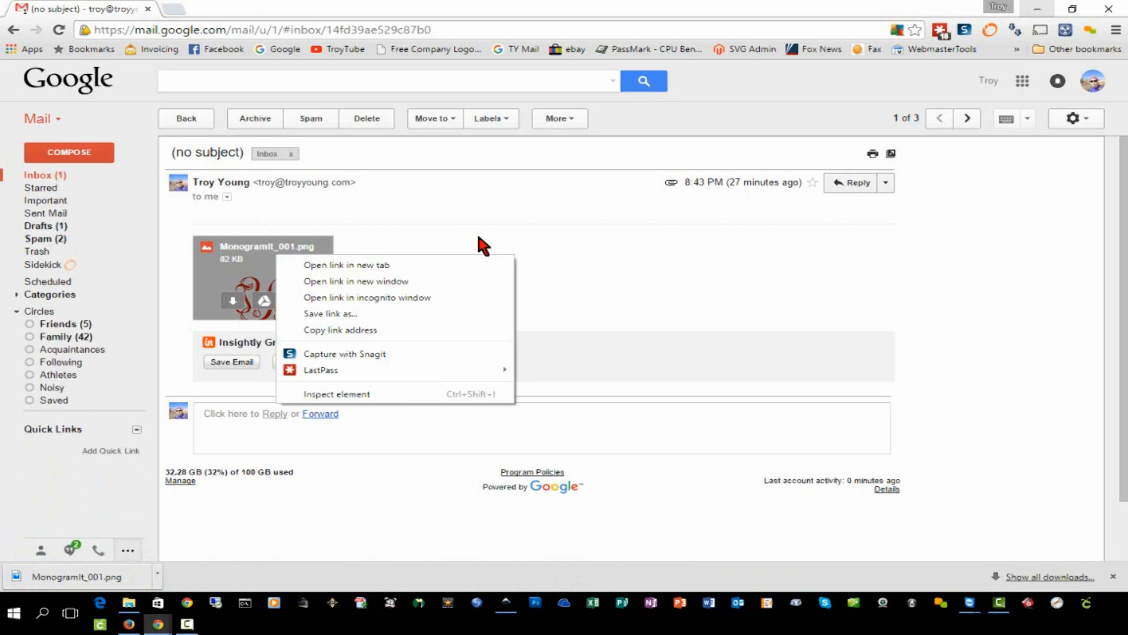
left_click(563, 261)
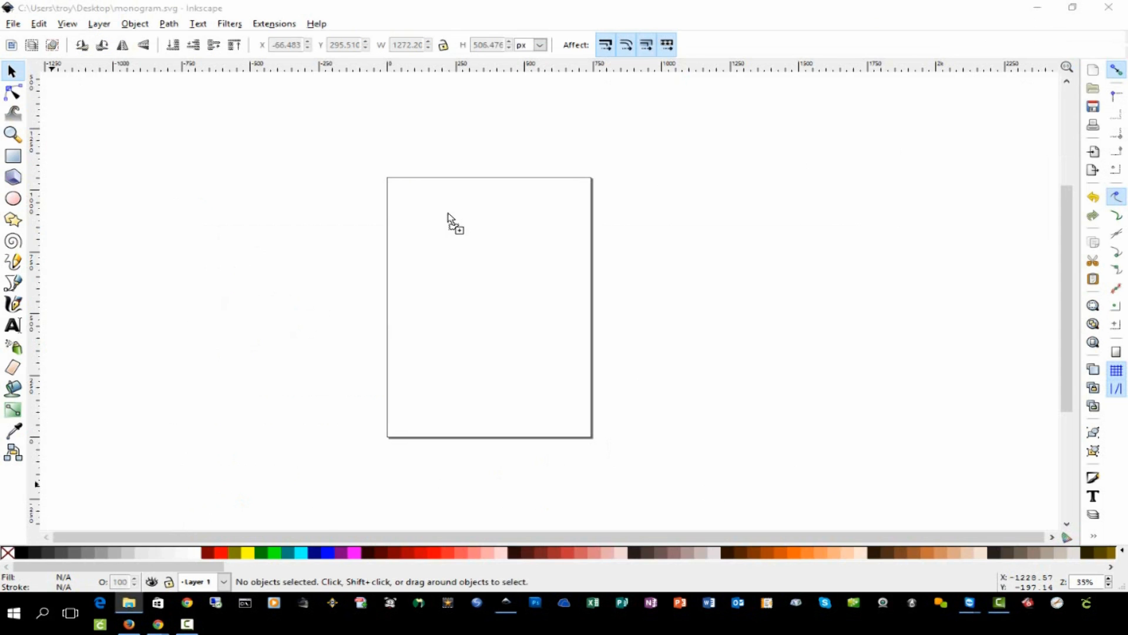
Step: Switch to Inkscape and import the downloaded monogram PNG into the blank document as an embedded image
left_click_drag(448, 214, 447, 215)
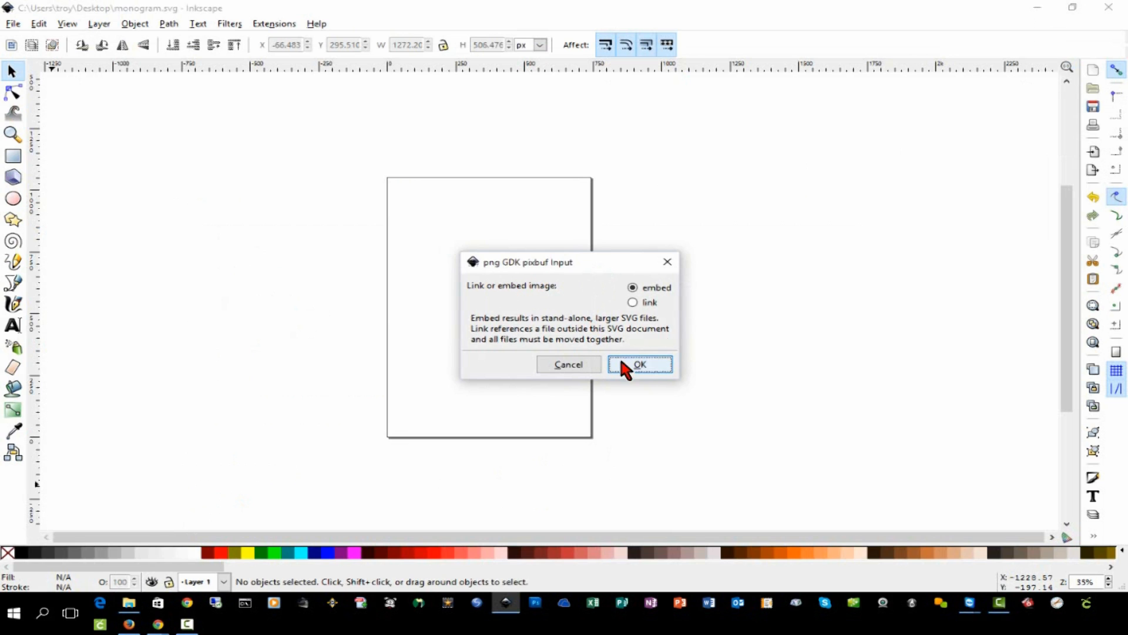
left_click(642, 365)
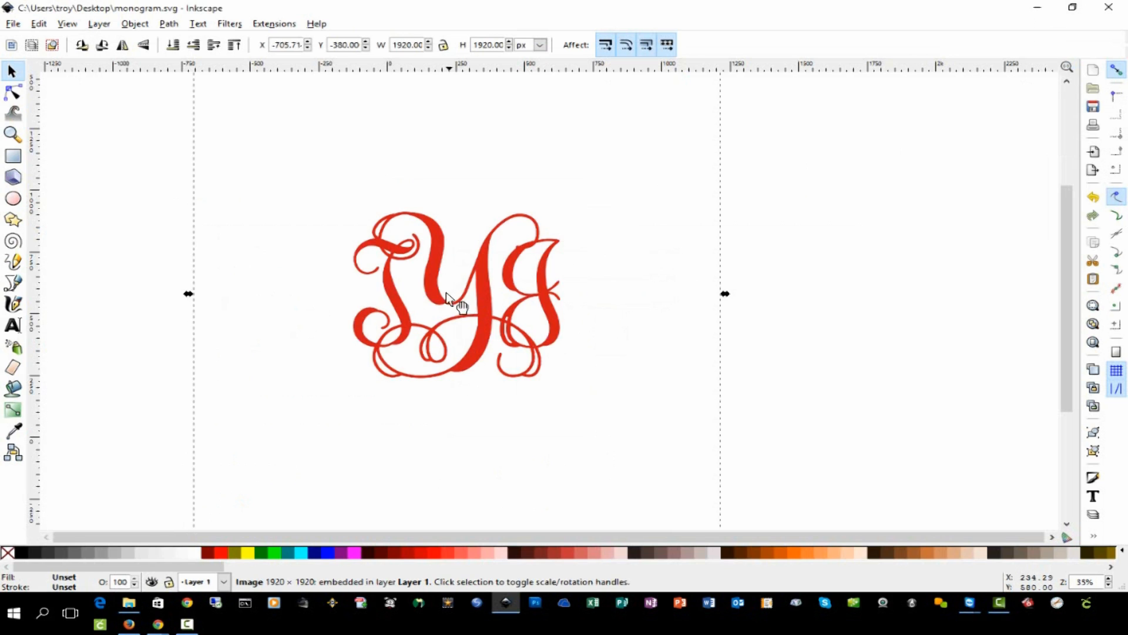
left_click(13, 24)
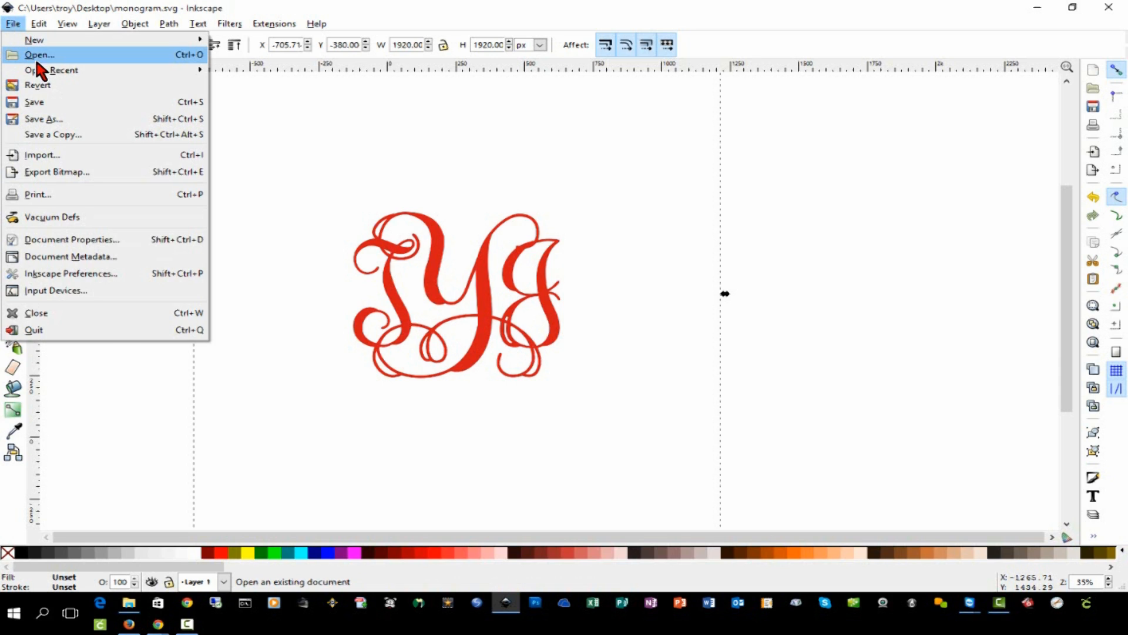
left_click(275, 3)
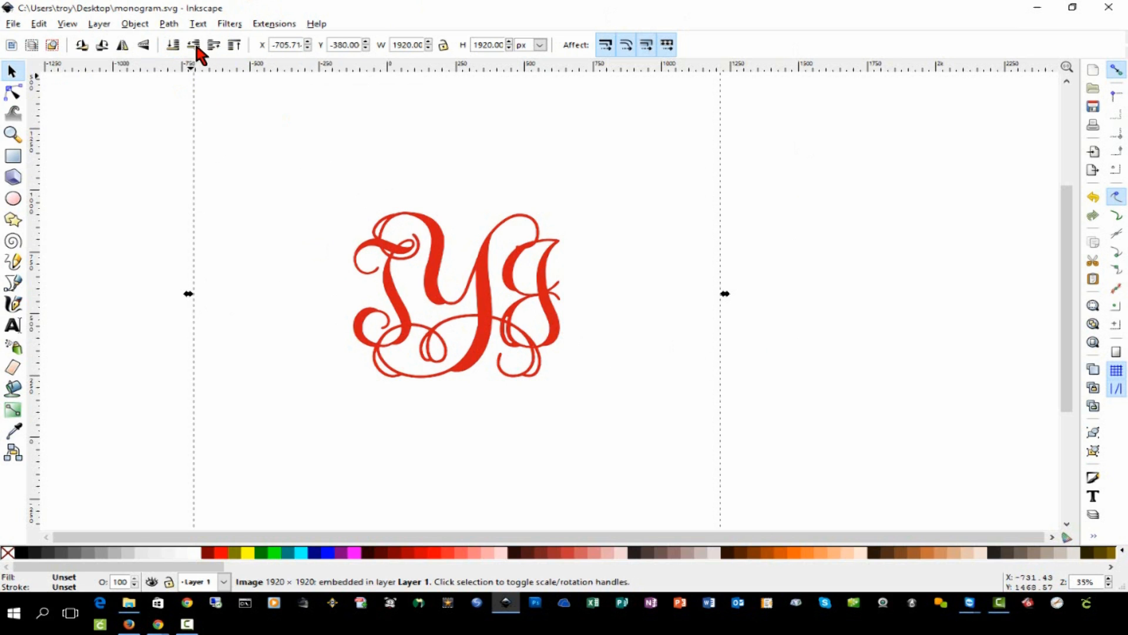
Step: Trace the monogram bitmap by Colors with 2 scans and Remove background enabled, with Smooth and Stack scans off
left_click(169, 24)
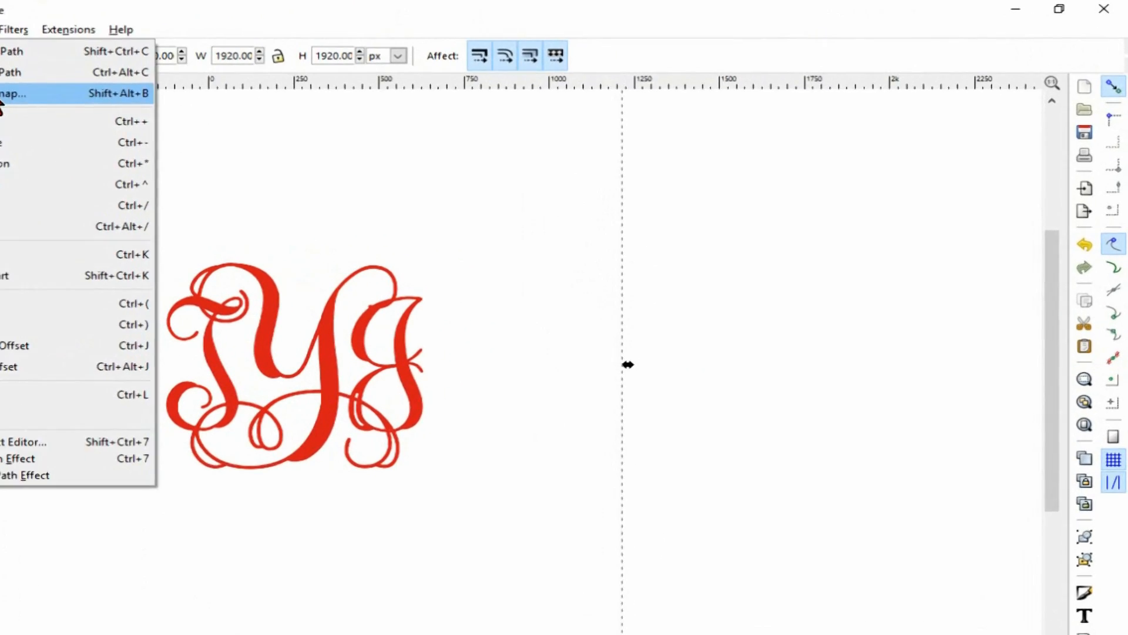
left_click(209, 75)
left_click_drag(908, 30, 770, 53)
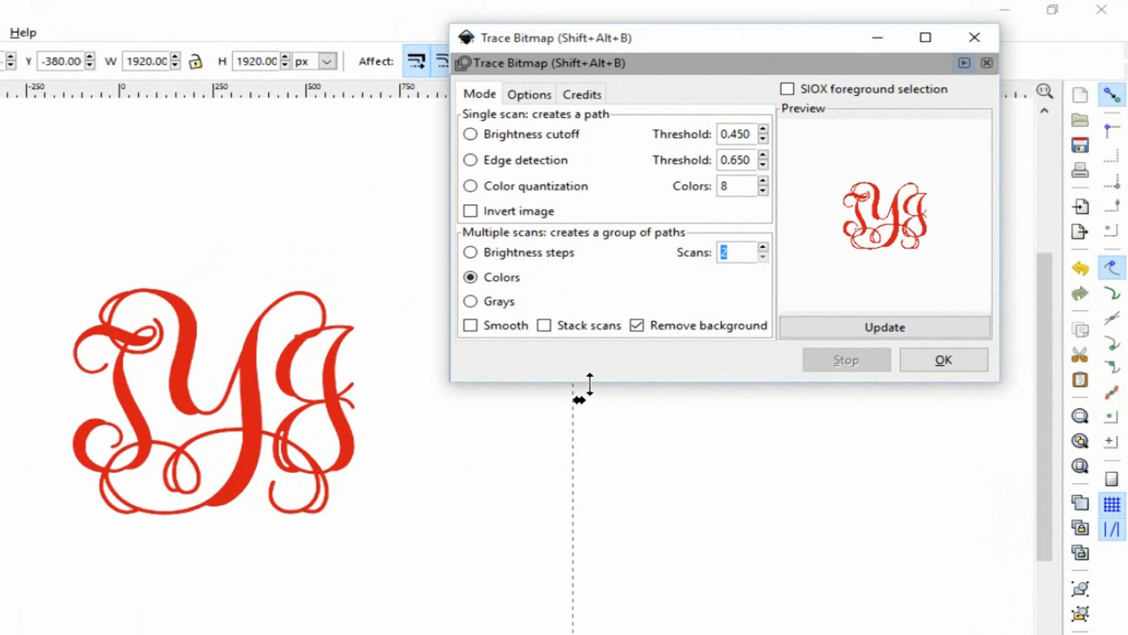
left_click(470, 277)
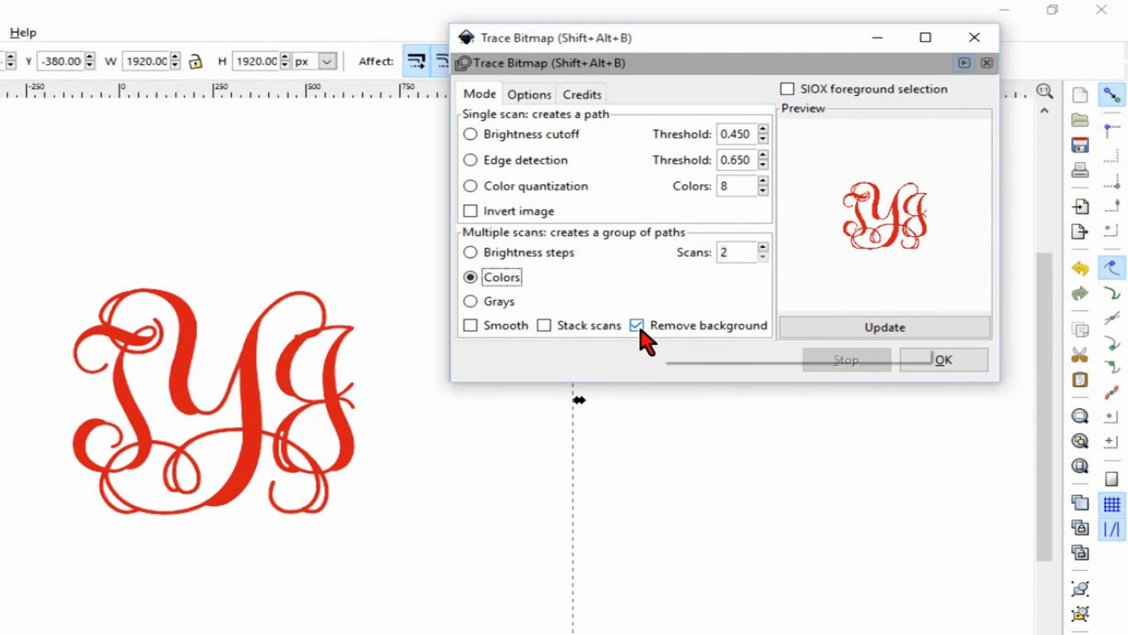
left_click(878, 333)
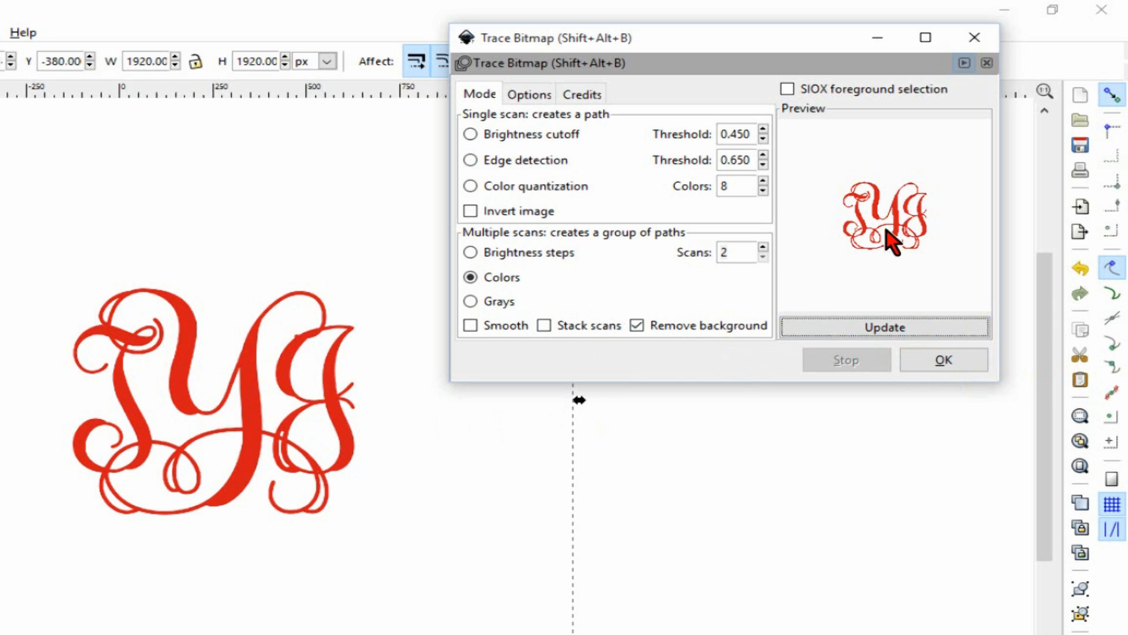
left_click(951, 372)
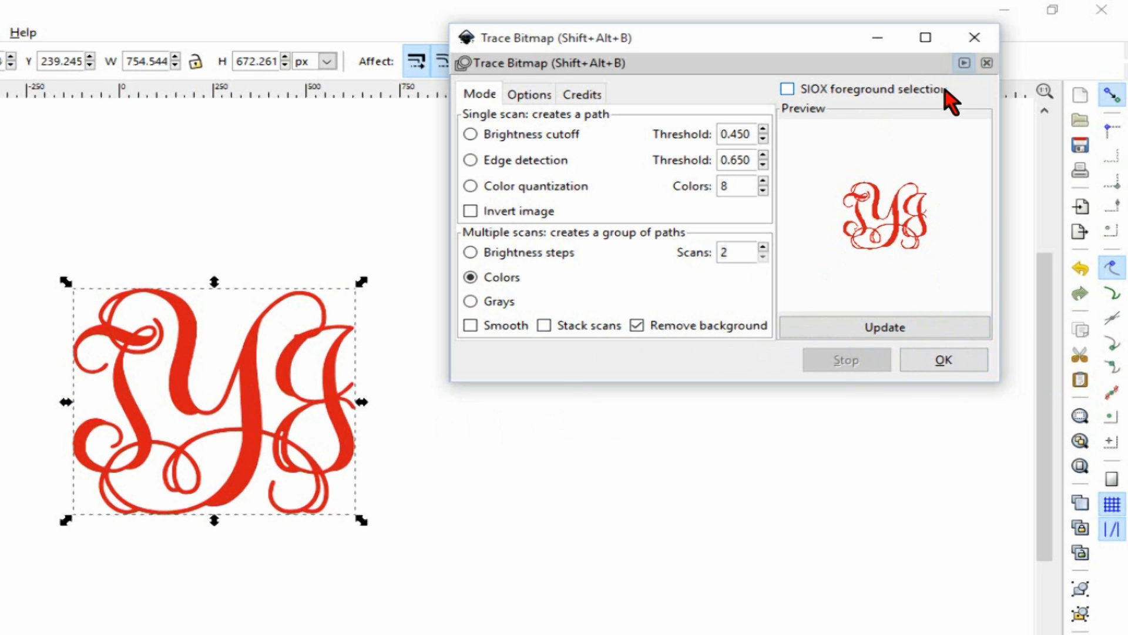
left_click(980, 43)
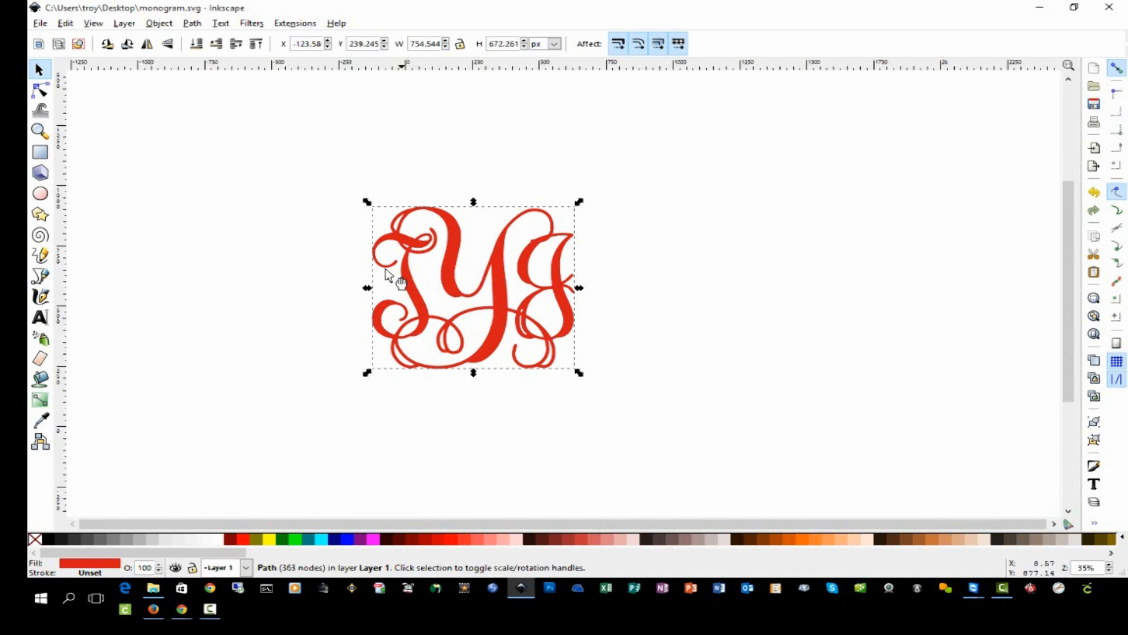
Step: Move the traced monogram path off the original and delete the embedded bitmap image
mouse_move(500, 270)
left_mouse_down()
mouse_move(206, 267)
mouse_move(251, 281)
left_mouse_up()
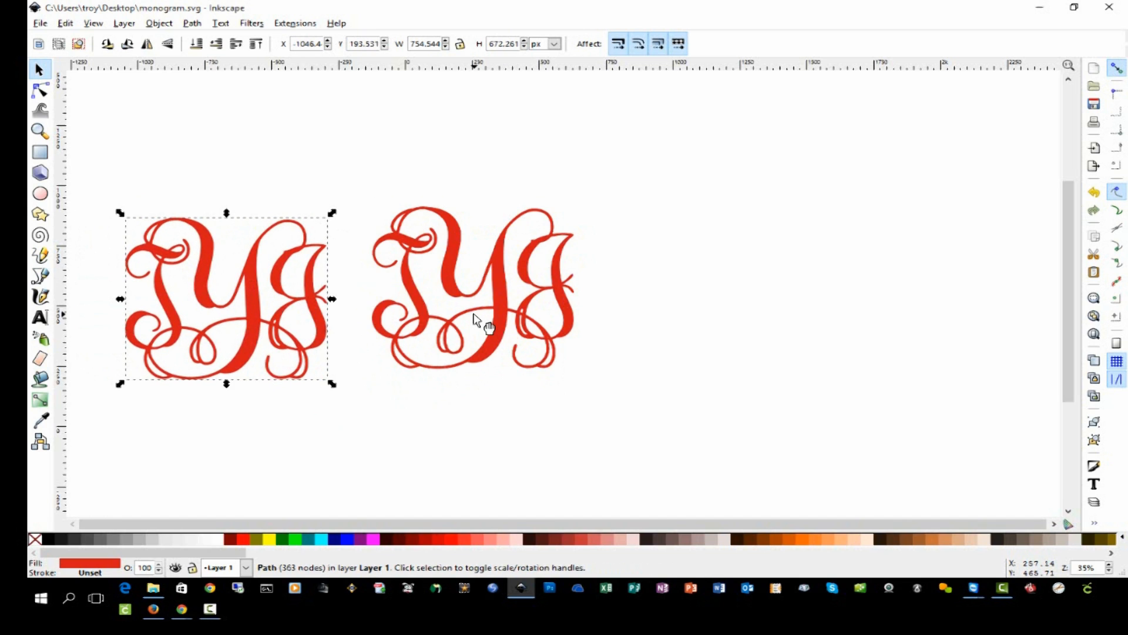
left_click(487, 277)
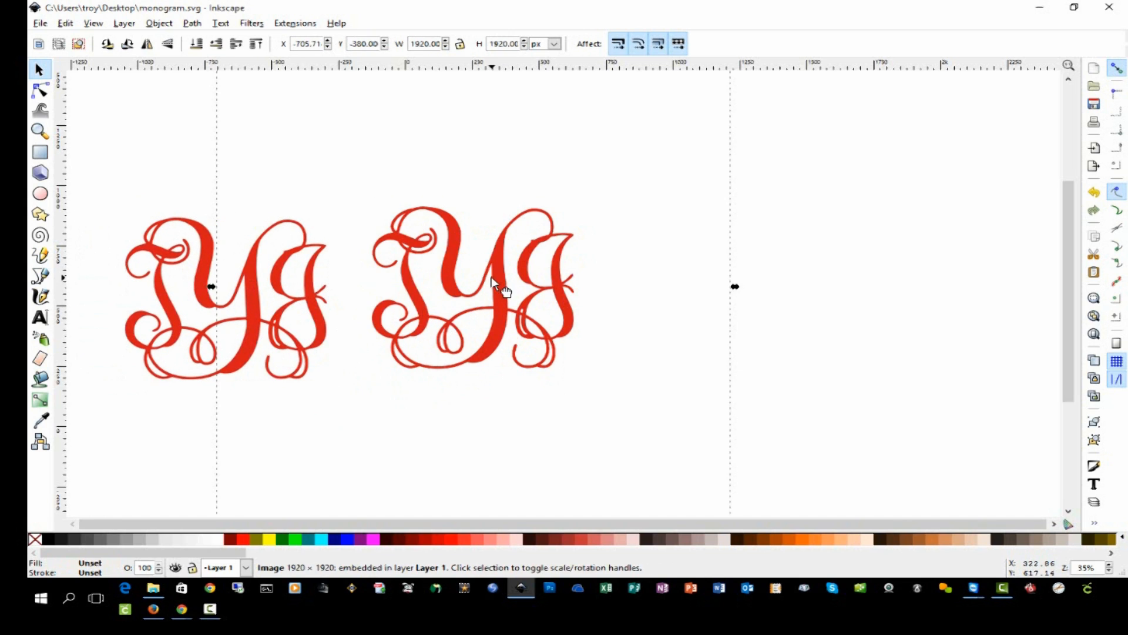
key("Delete")
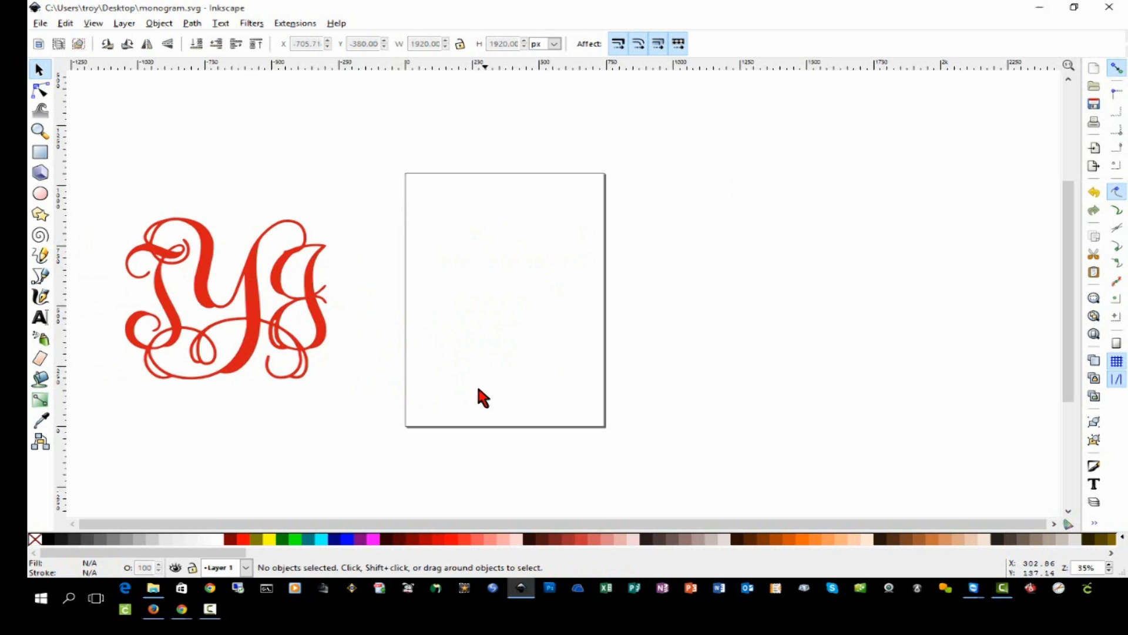
Step: Place the traced monogram on the page and scale it down proportionally to about 254 by 227 px
left_click_drag(250, 293, 551, 308)
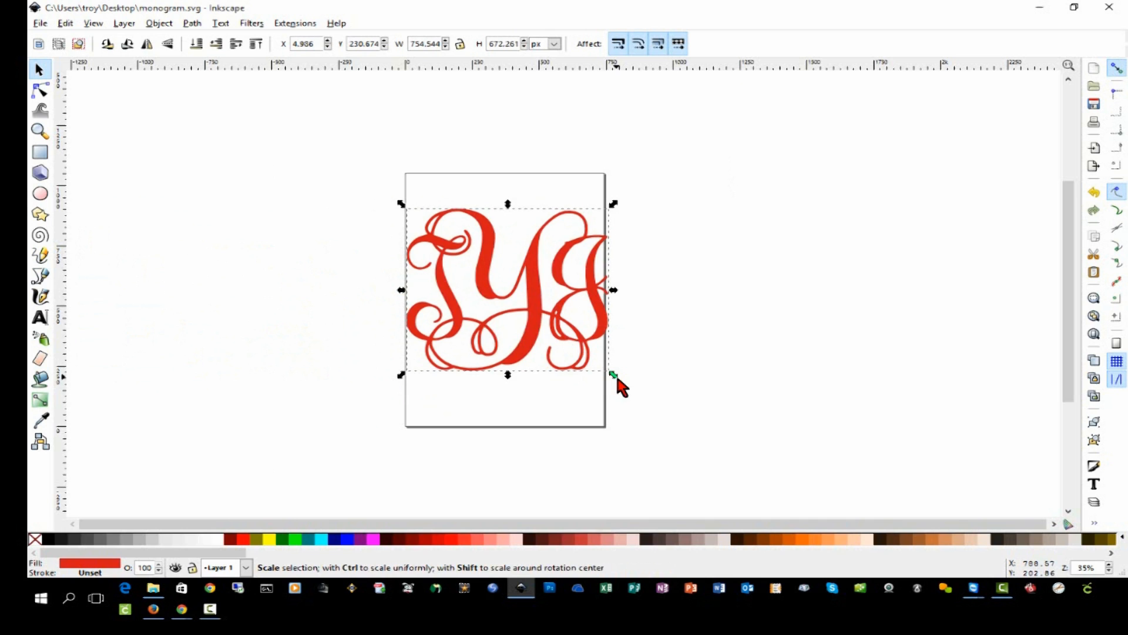
left_click_drag(613, 374, 542, 322)
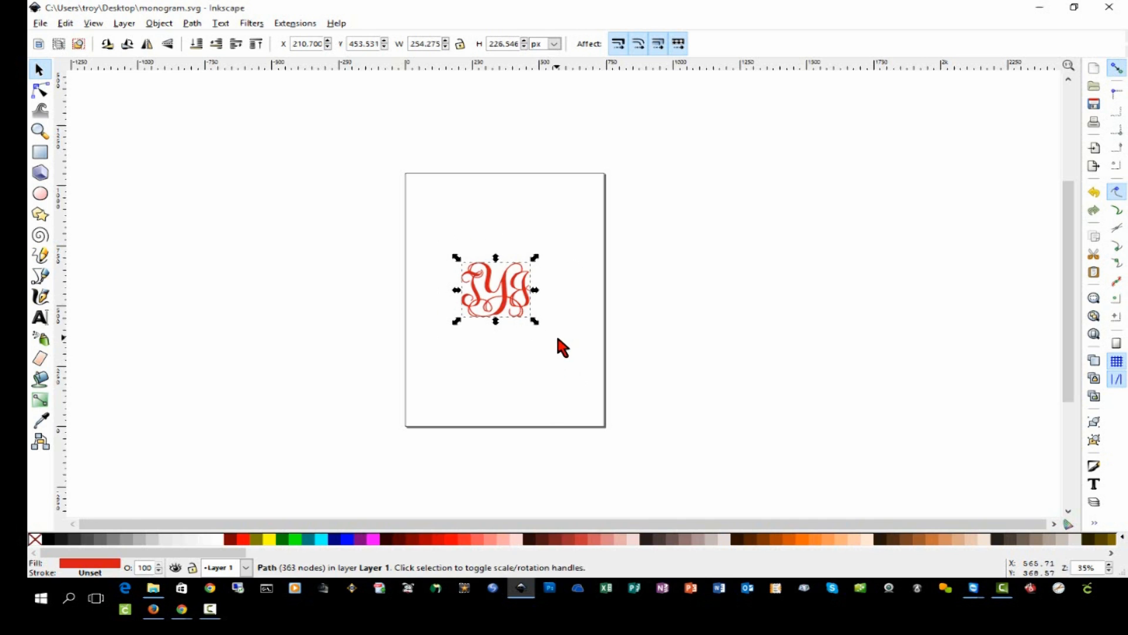
key("plus")
key("plus")
key("plus")
key("plus")
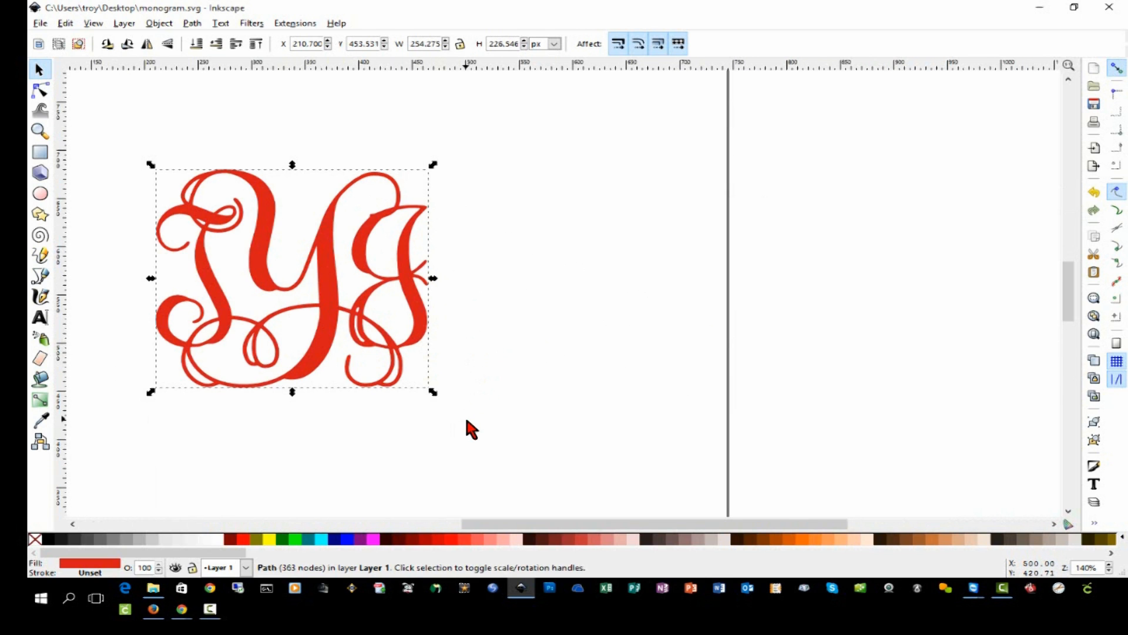
mouse_move(340, 277)
left_mouse_down()
mouse_move(373, 291)
mouse_move(350, 271)
left_mouse_up()
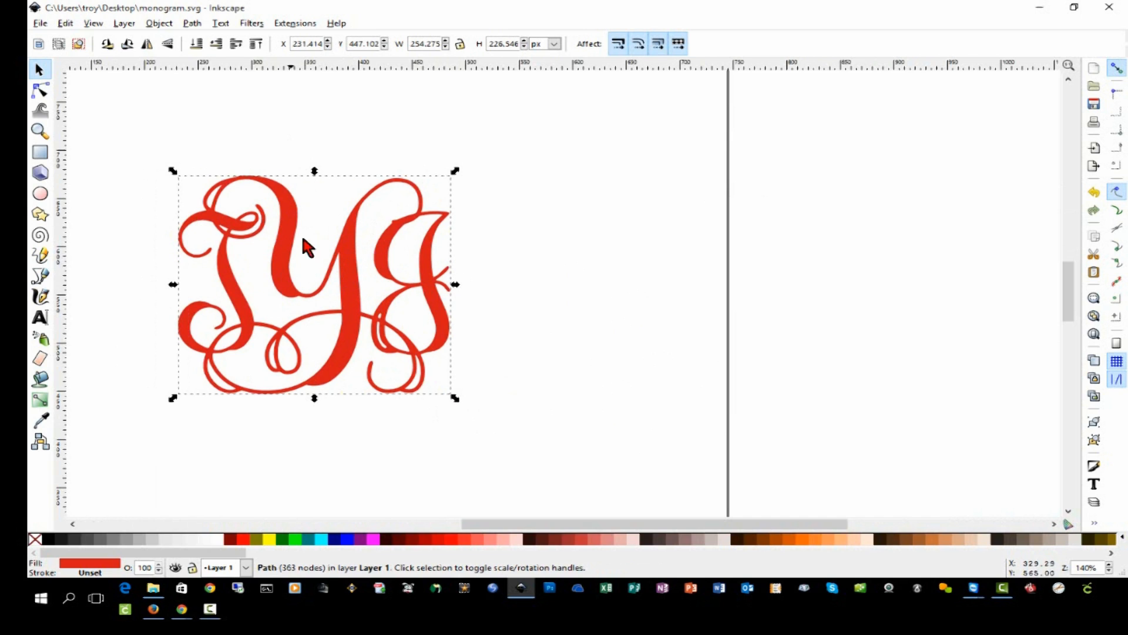
Step: Create a black linked offset slightly outside the red monogram as an outline and convert it to a regular path
left_click(193, 23)
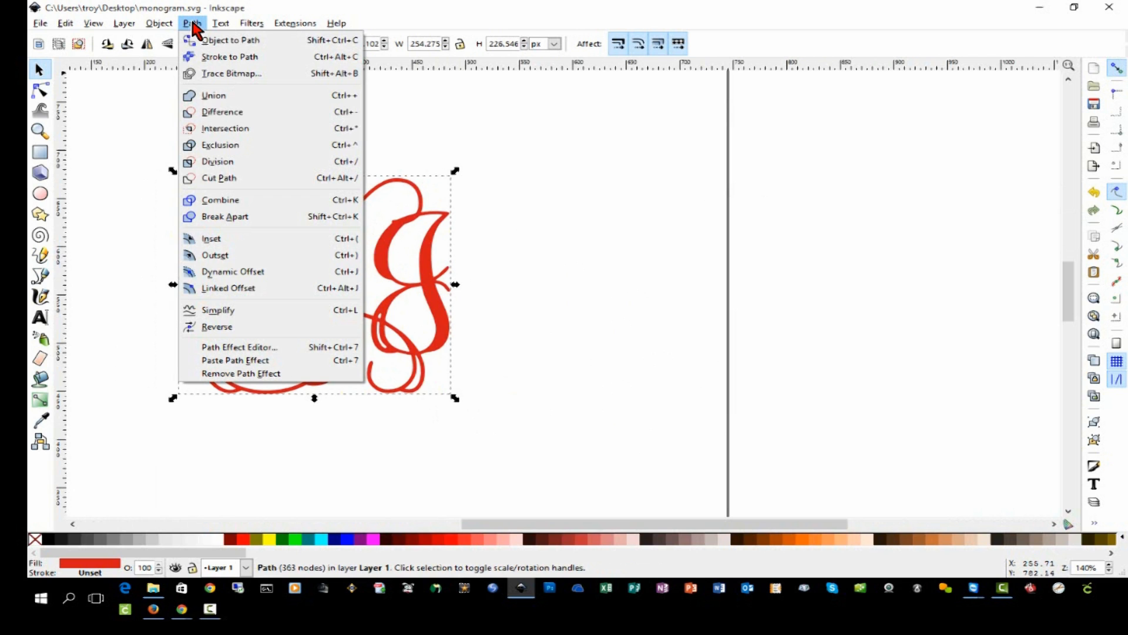
left_click(244, 290)
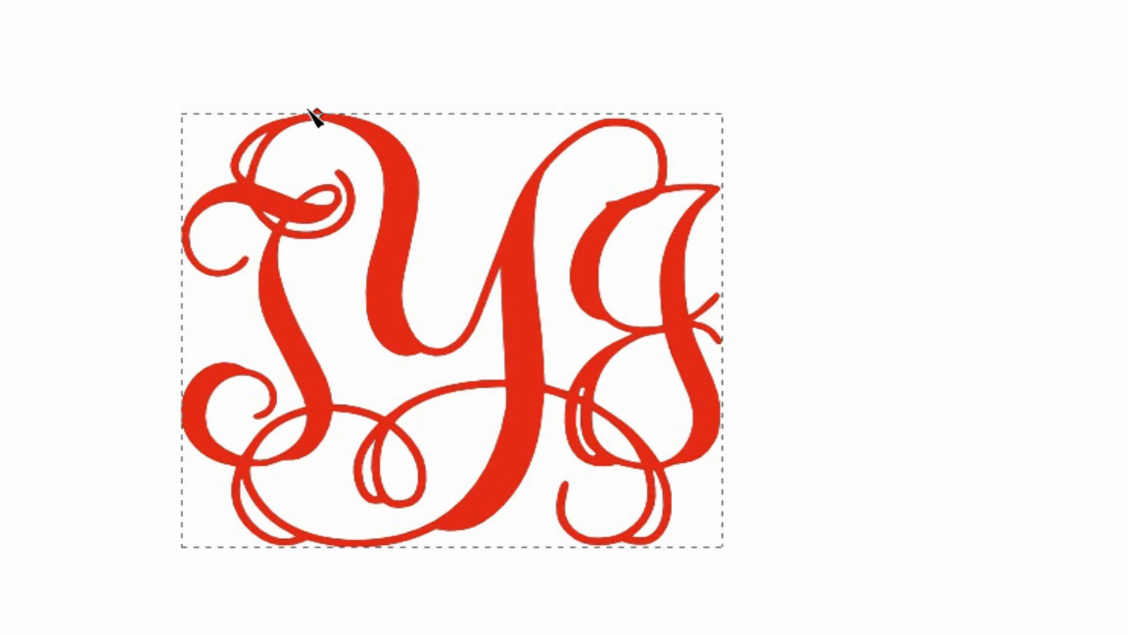
left_click_drag(312, 110, 306, 99)
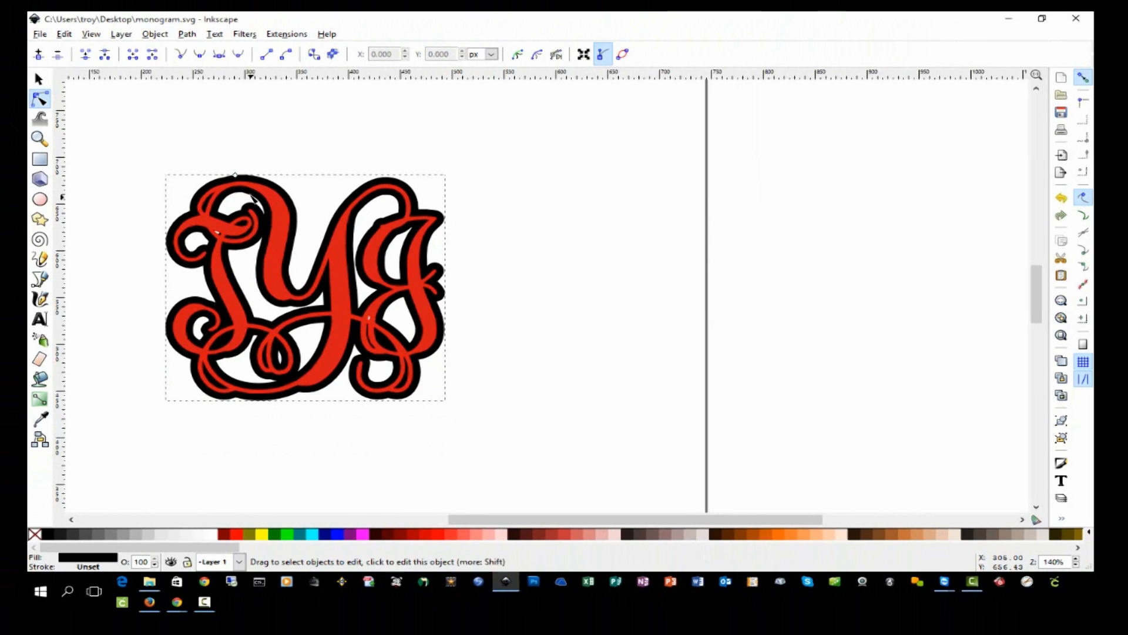
left_click(188, 34)
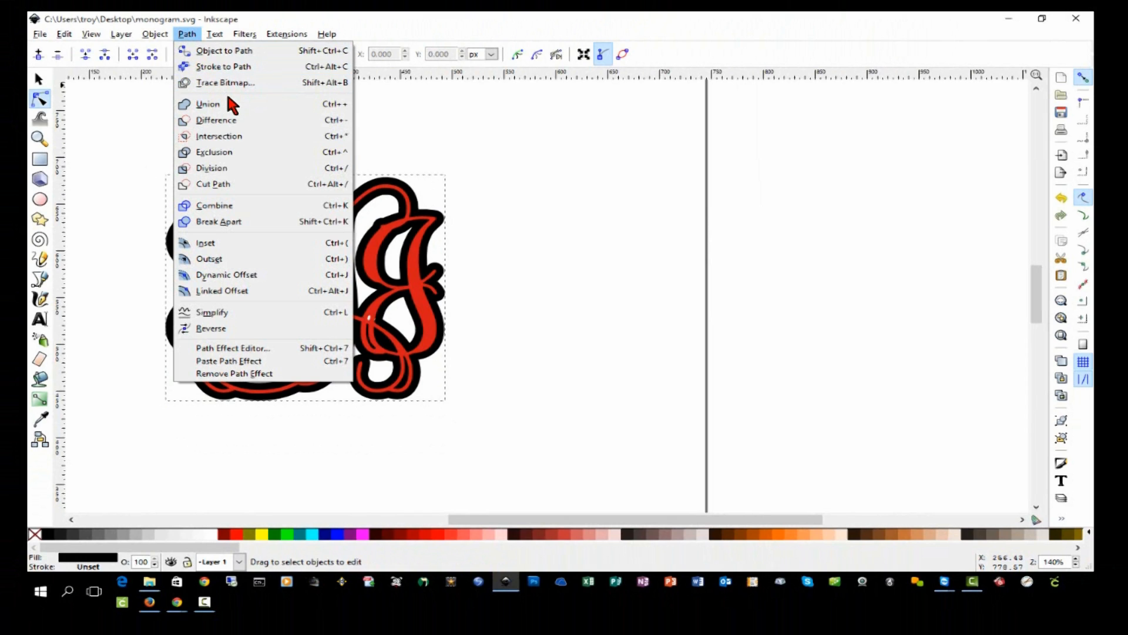
left_click(218, 52)
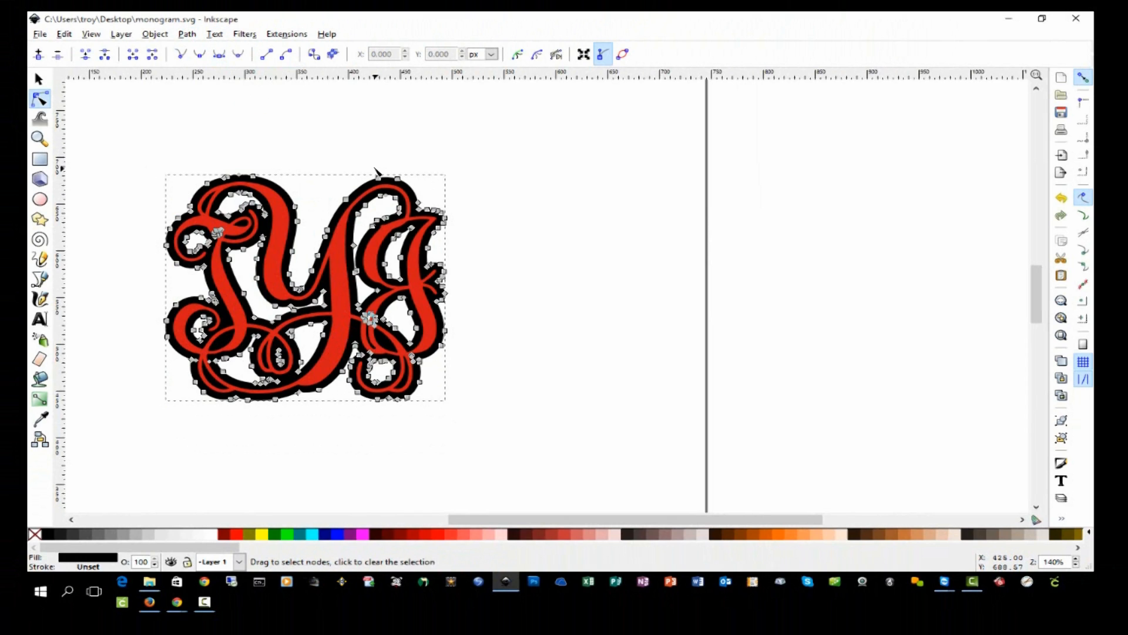
left_click(39, 78)
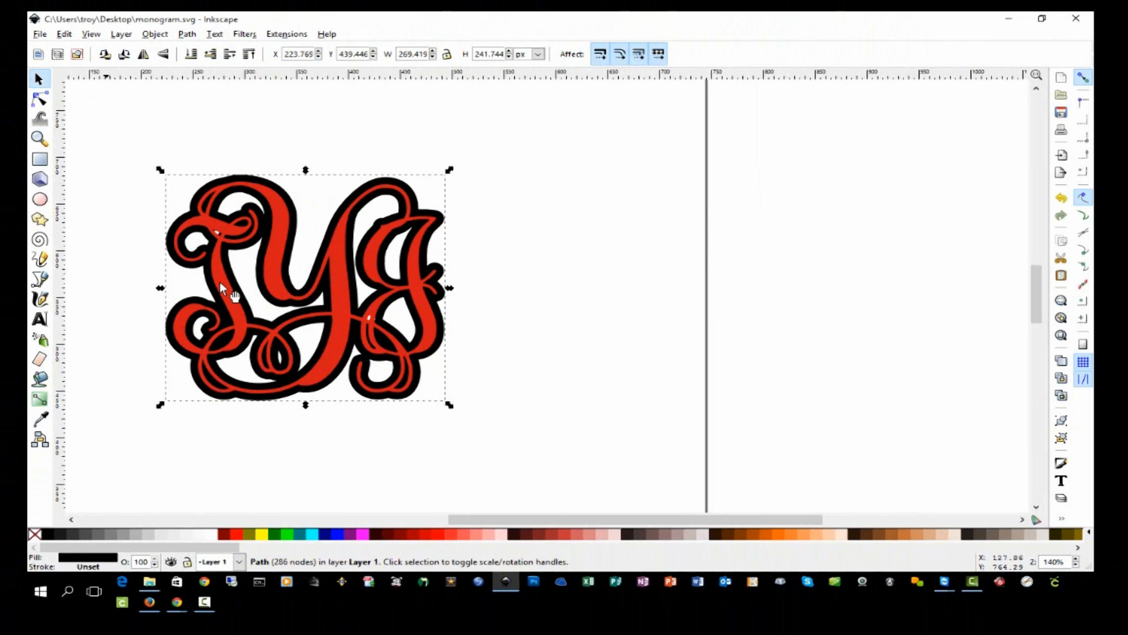
Step: Check that the red letters and the black outline are separate paths by moving the letters aside, showing nodes, and moving them back
left_click_drag(284, 234, 360, 237)
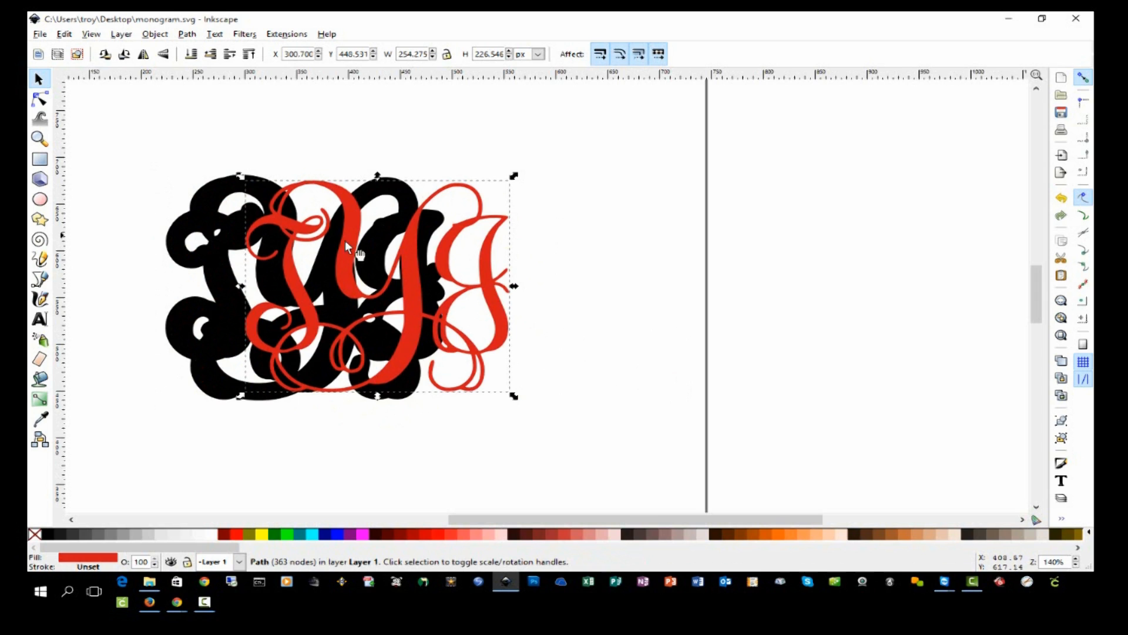
left_click(40, 100)
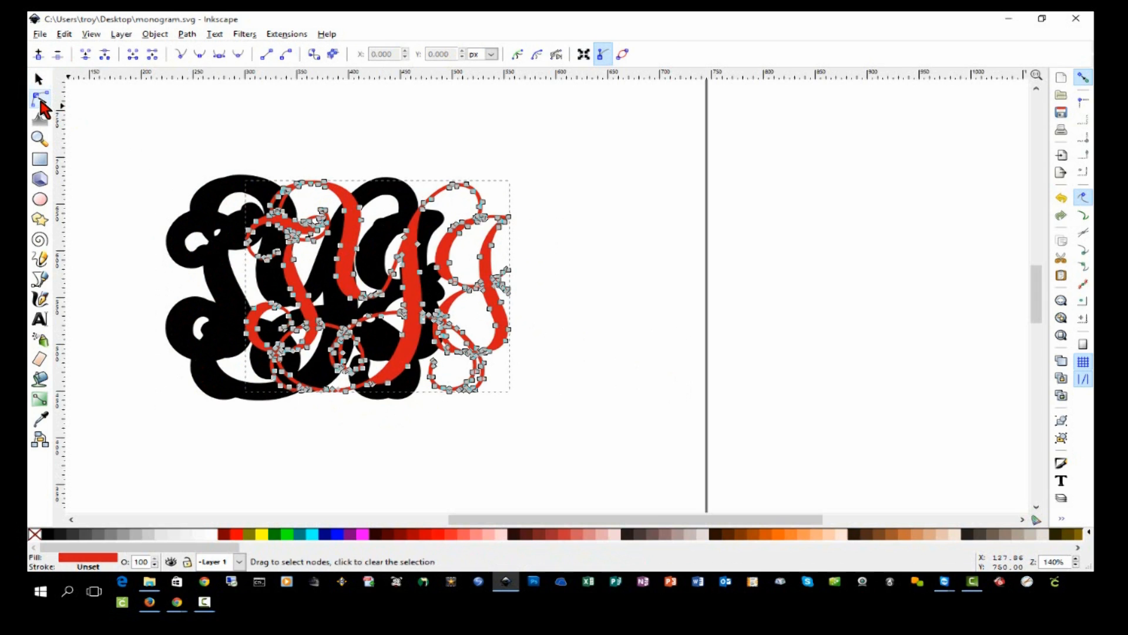
left_click(184, 247)
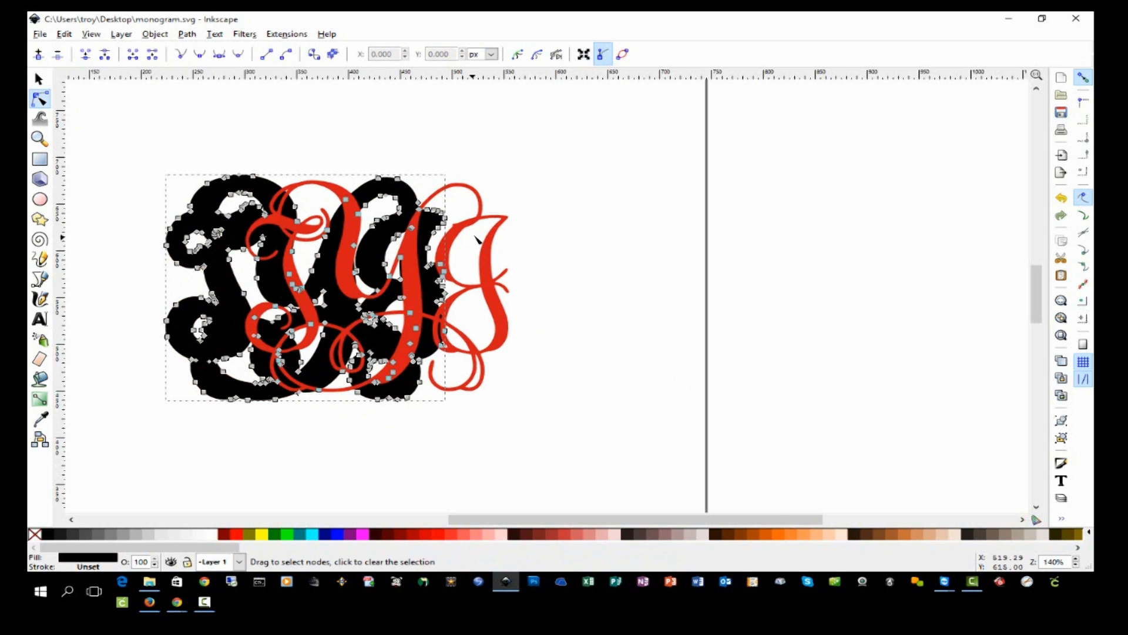
left_click(496, 235)
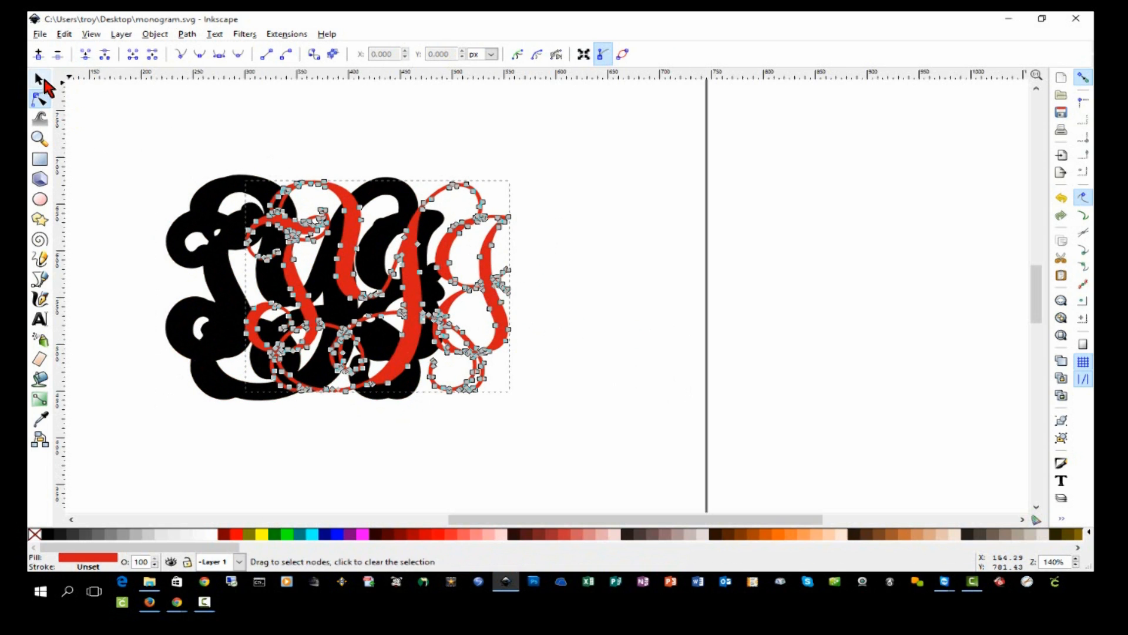
left_click(39, 79)
left_click_drag(348, 269, 274, 274)
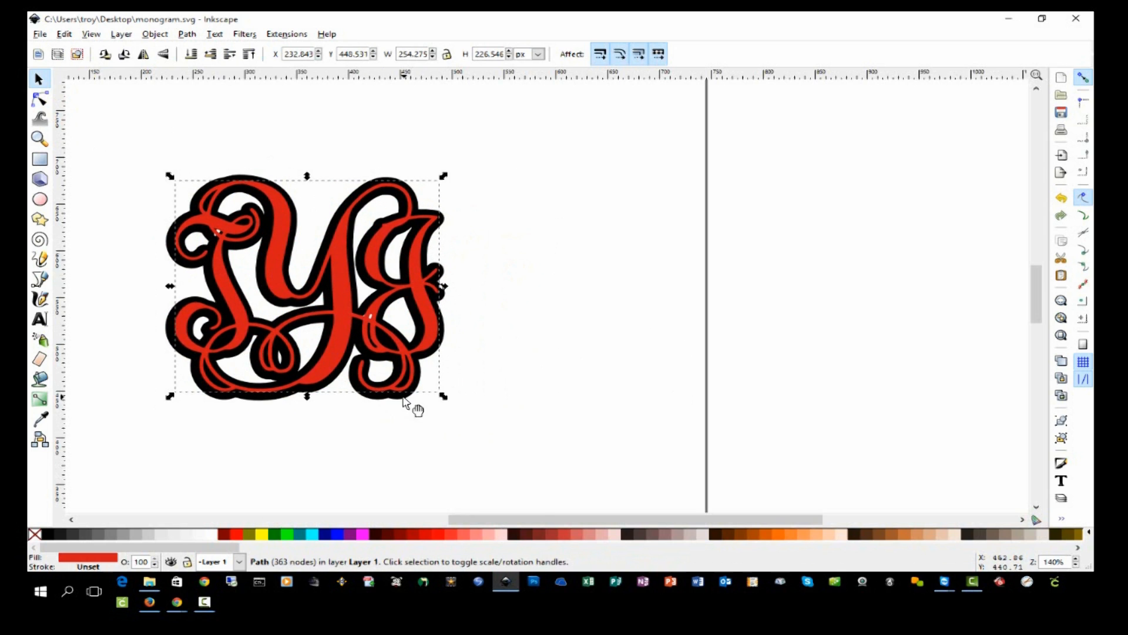
left_click(492, 448)
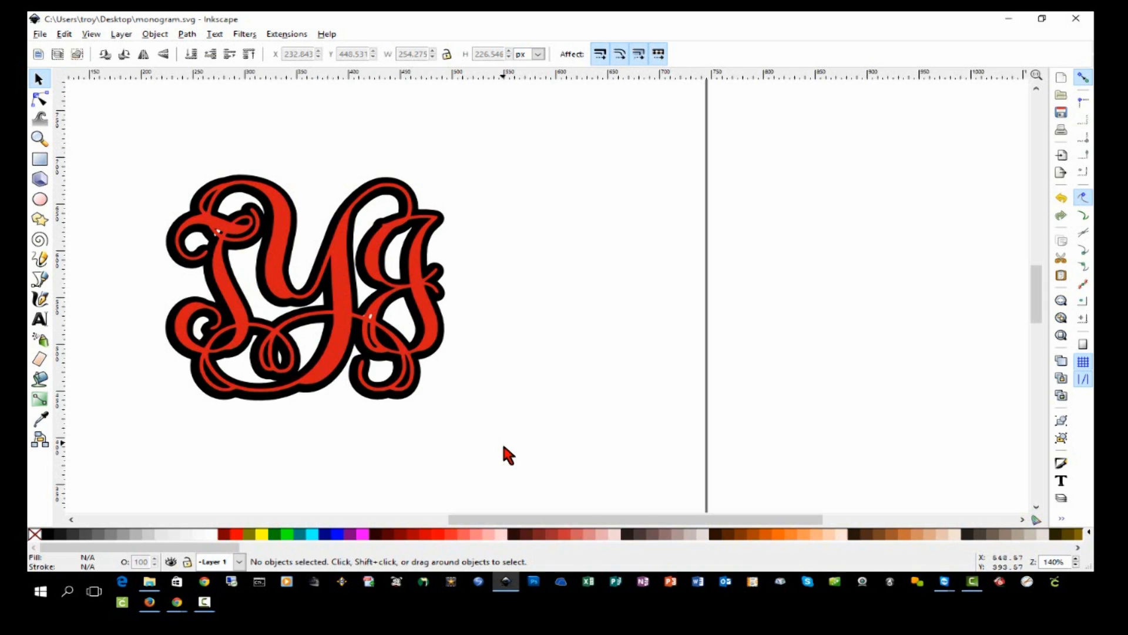
Step: Duplicate the red letters with their black outline, place the copy across the page's right edge, and move the original down and left
left_click_drag(509, 459, 121, 148)
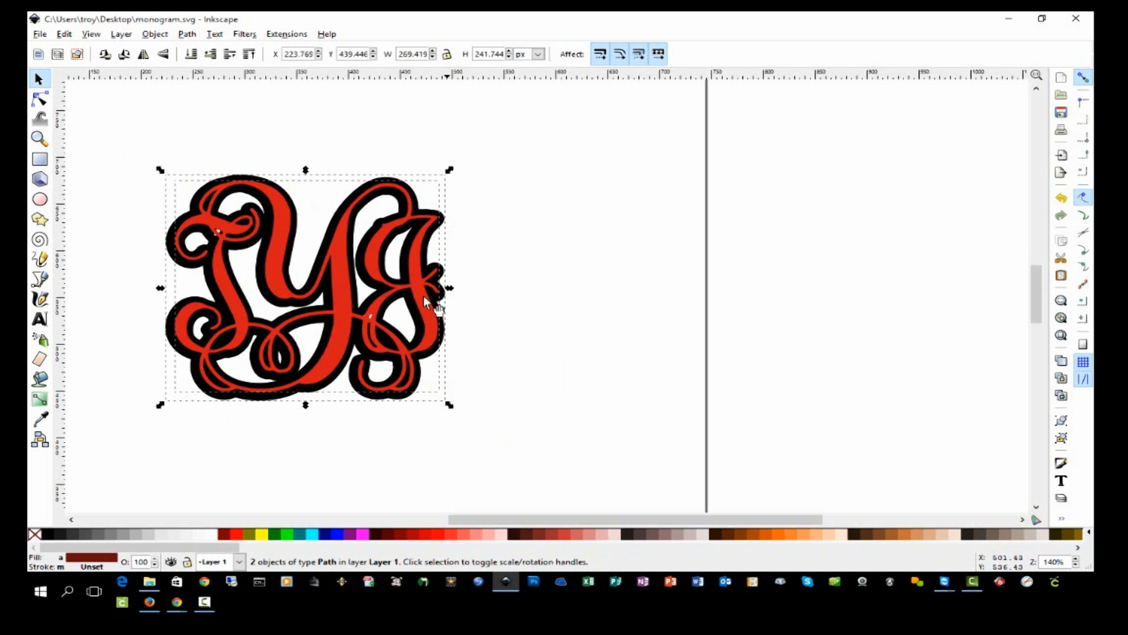
left_click_drag(337, 265, 790, 274)
left_click(497, 388)
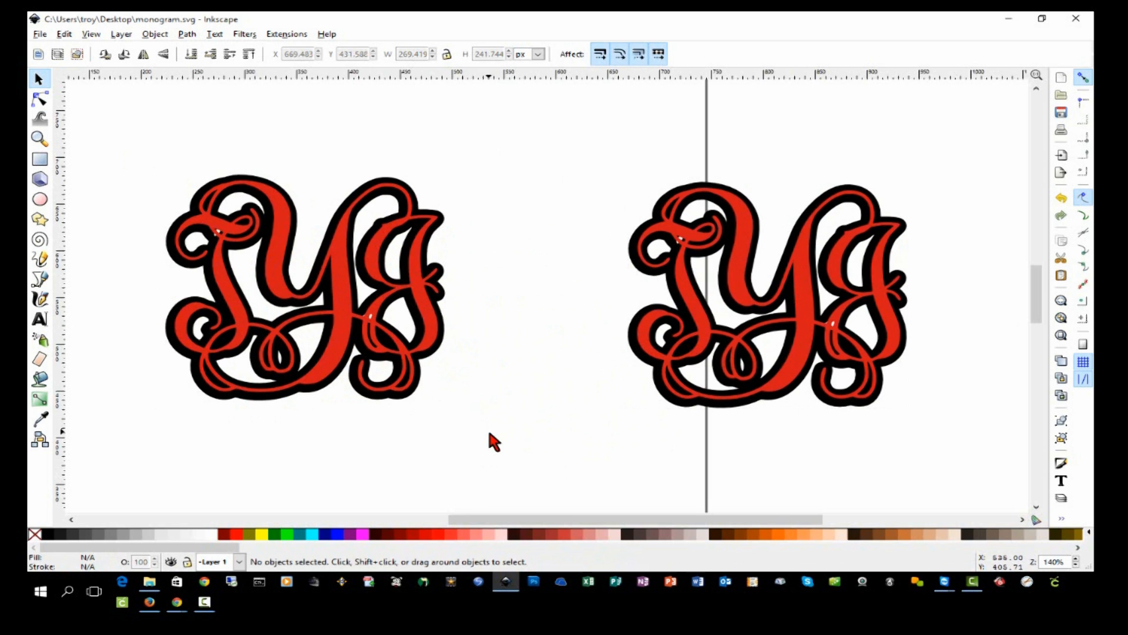
left_click_drag(488, 427, 122, 139)
left_click_drag(270, 237, 188, 338)
left_click(456, 252)
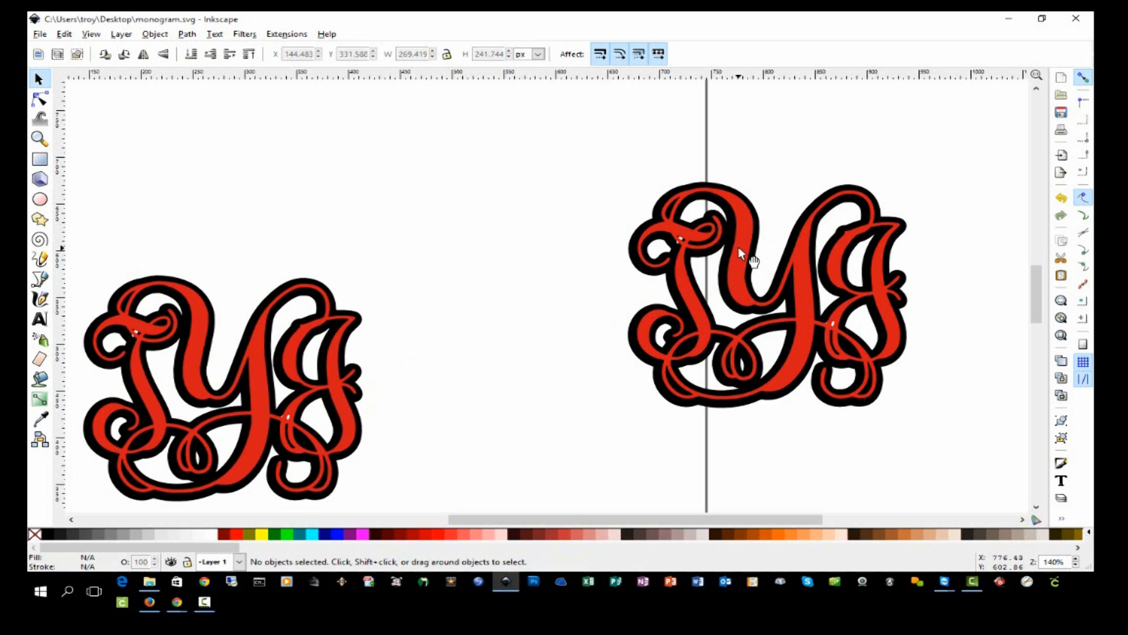
Step: Move the duplicate's red letters off its black outline and break that outline apart
left_click_drag(739, 248, 241, 152)
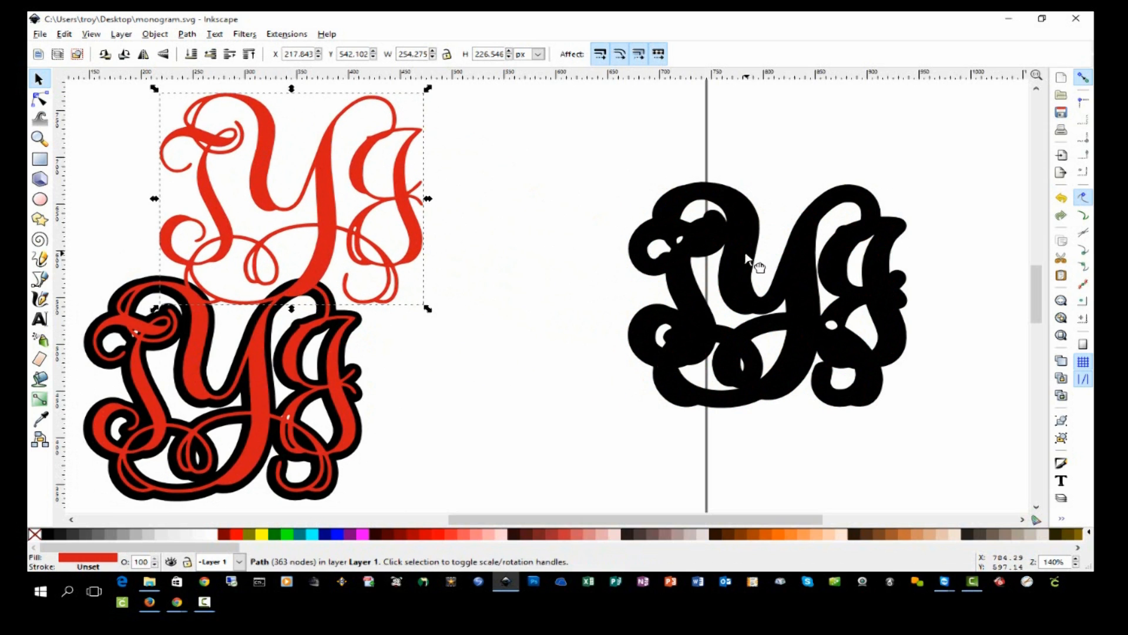
left_click_drag(756, 264, 663, 257)
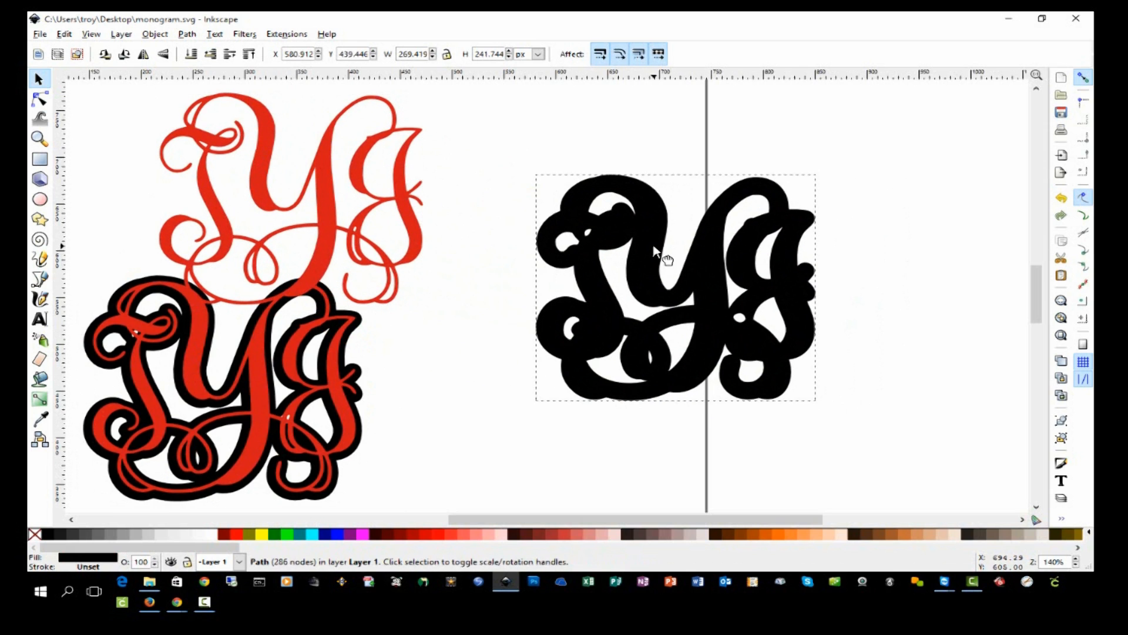
left_click(187, 36)
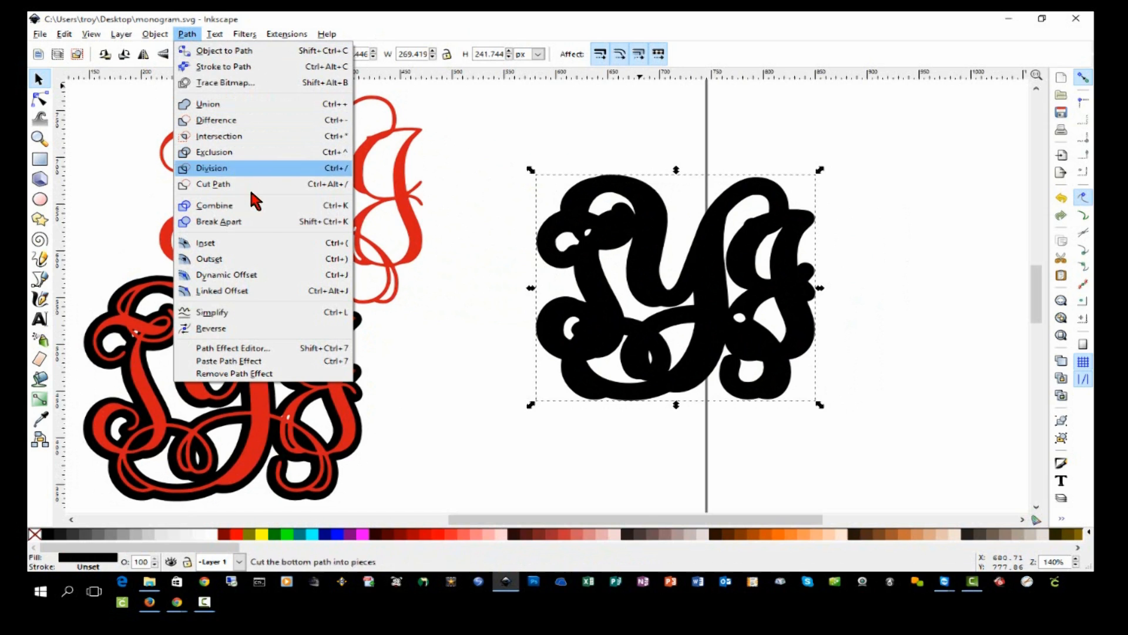
left_click(267, 224)
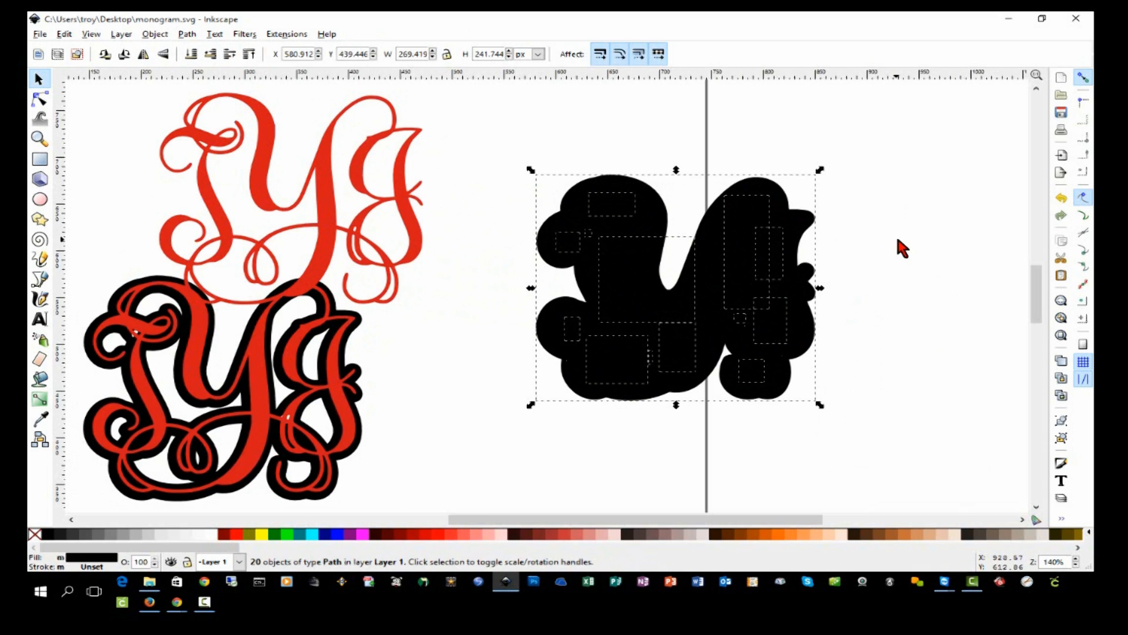
Step: Move the solid outer silhouette off the broken-apart outline and delete all the leftover inner pieces
left_click(879, 188)
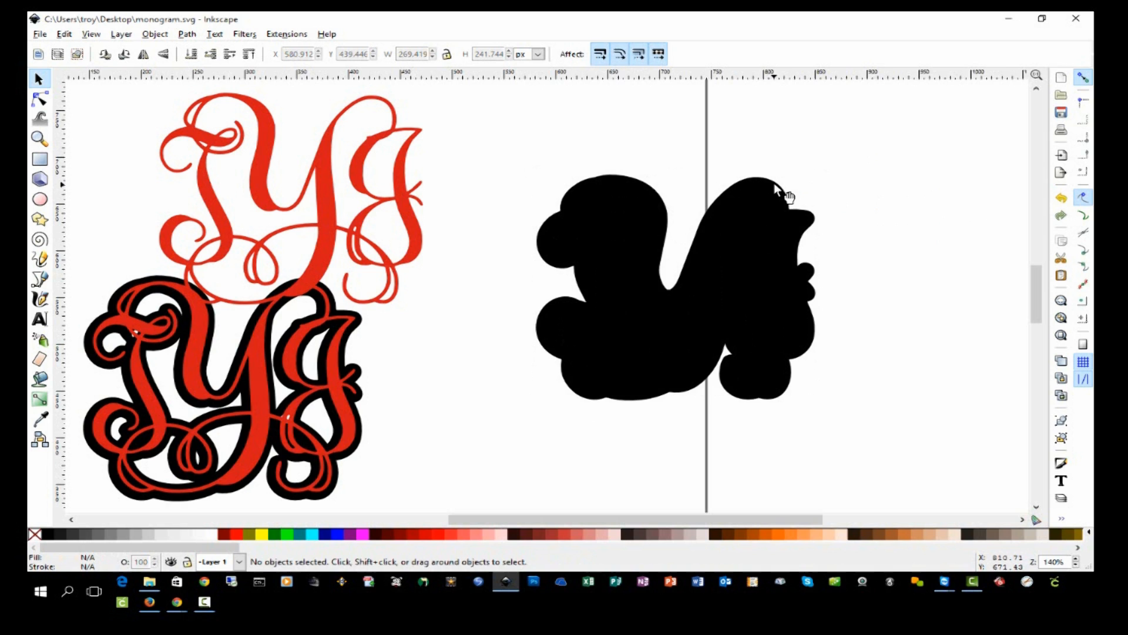
left_click_drag(774, 184, 465, 135)
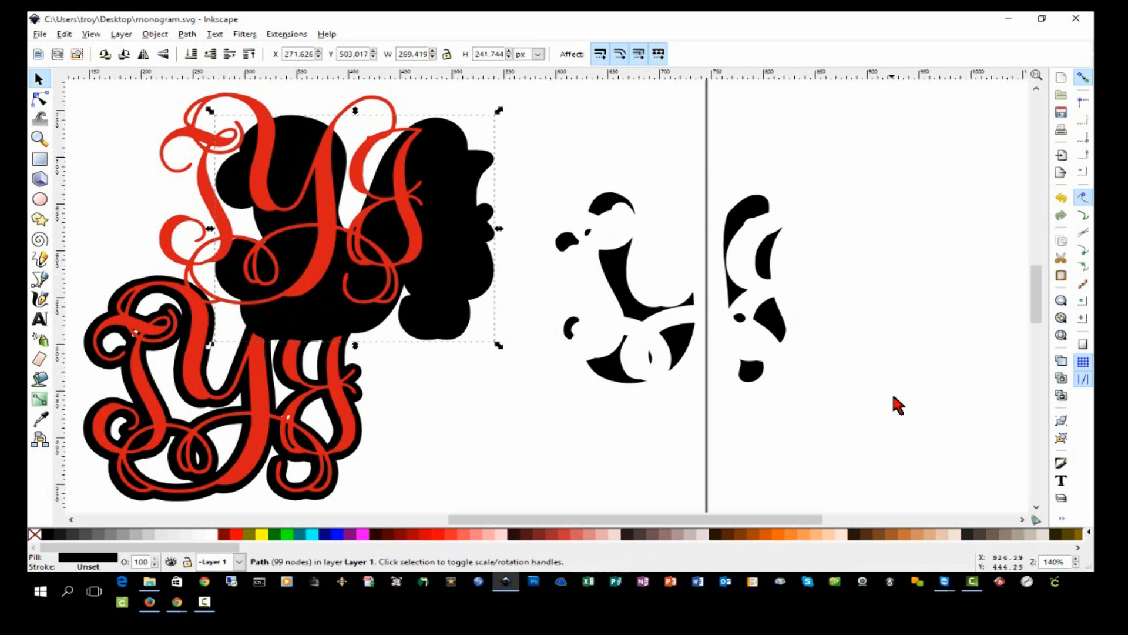
left_click_drag(894, 423, 529, 127)
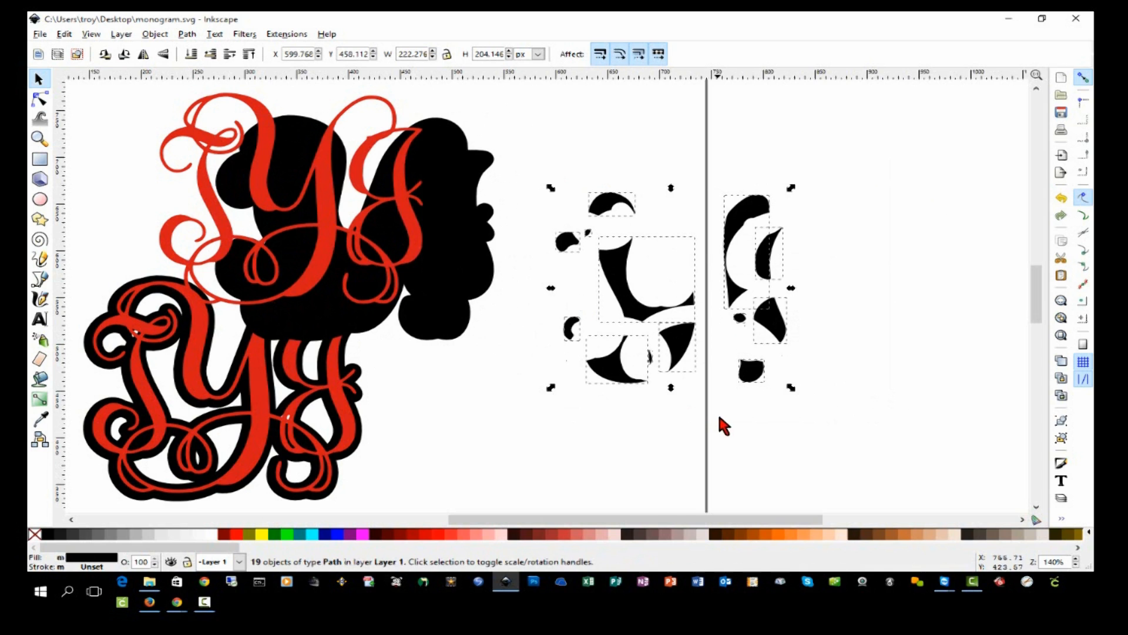
key("Delete")
Step: Place the loose red letters over the solid black silhouette and move the original outlined monogram level beside it
left_click_drag(453, 235, 764, 297)
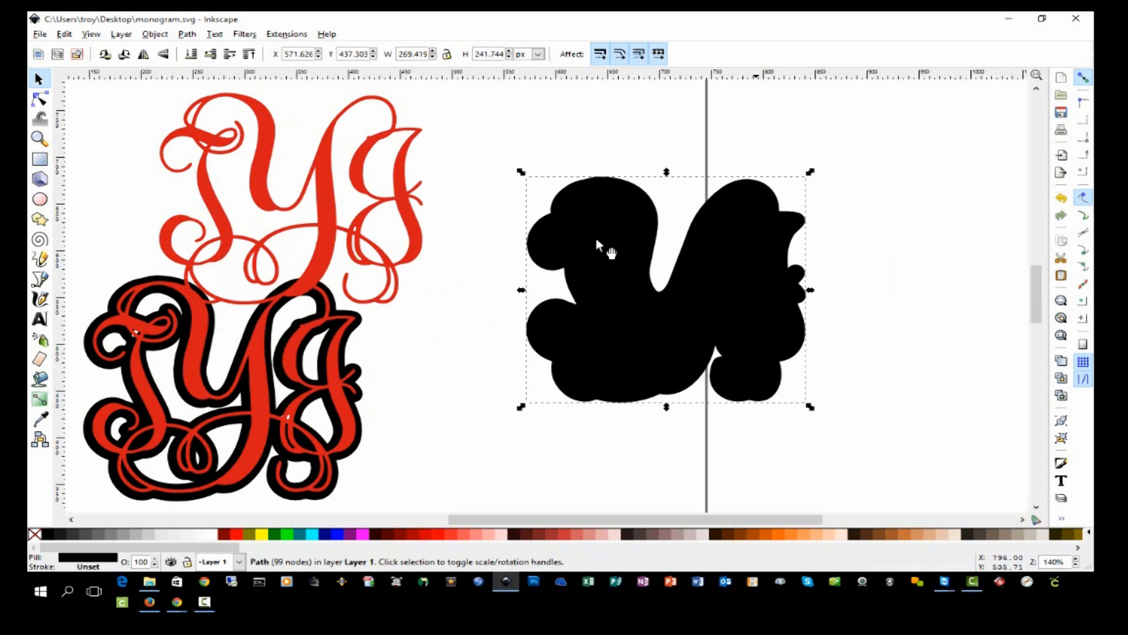
left_click(324, 167)
left_click_drag(324, 167, 693, 253)
left_click_drag(416, 506, 62, 243)
left_click_drag(158, 335, 236, 231)
left_click(531, 428)
Step: Group both monogram versions together and save the drawing to the Desktop as monogram in Plain SVG format
left_click_drag(874, 471, 112, 114)
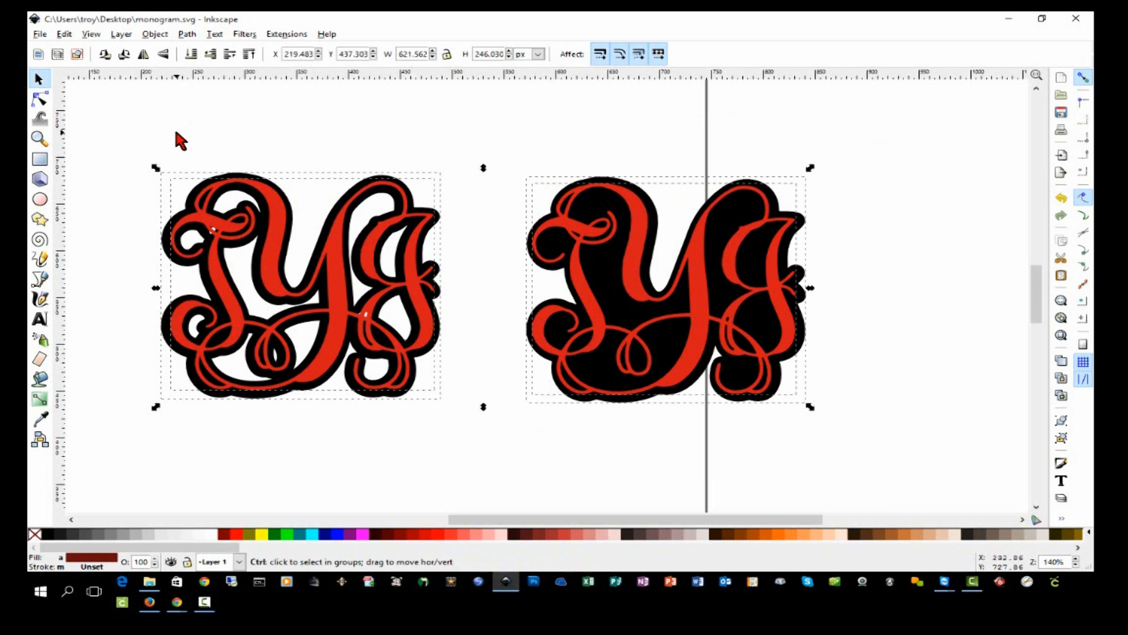
key("ctrl+g")
left_click(40, 33)
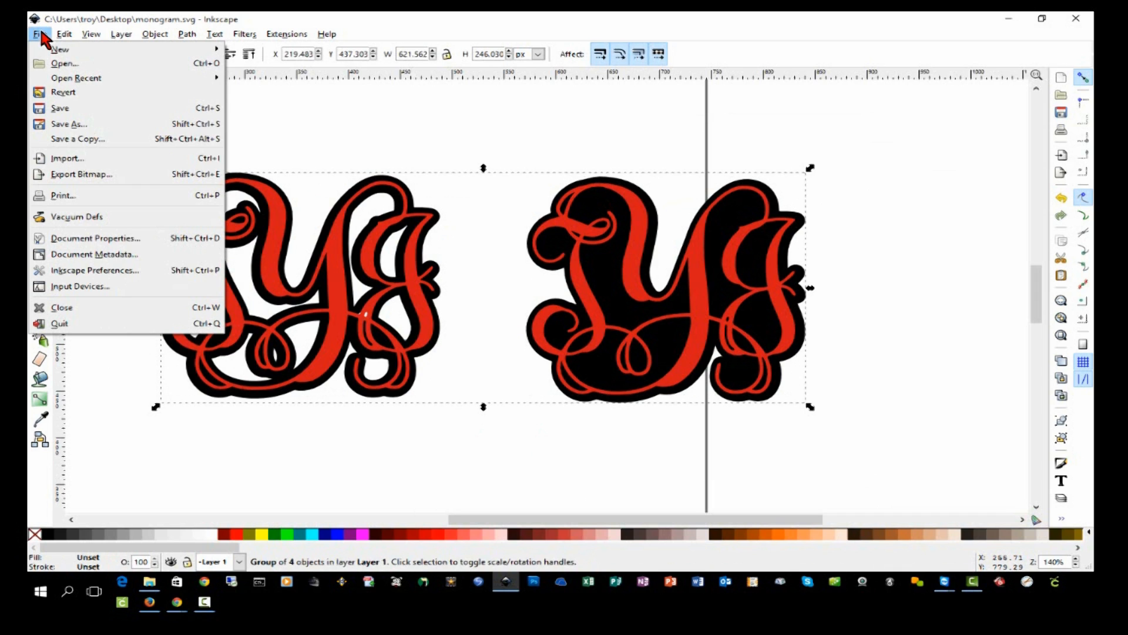
left_click(69, 124)
left_click(258, 530)
left_click(256, 333)
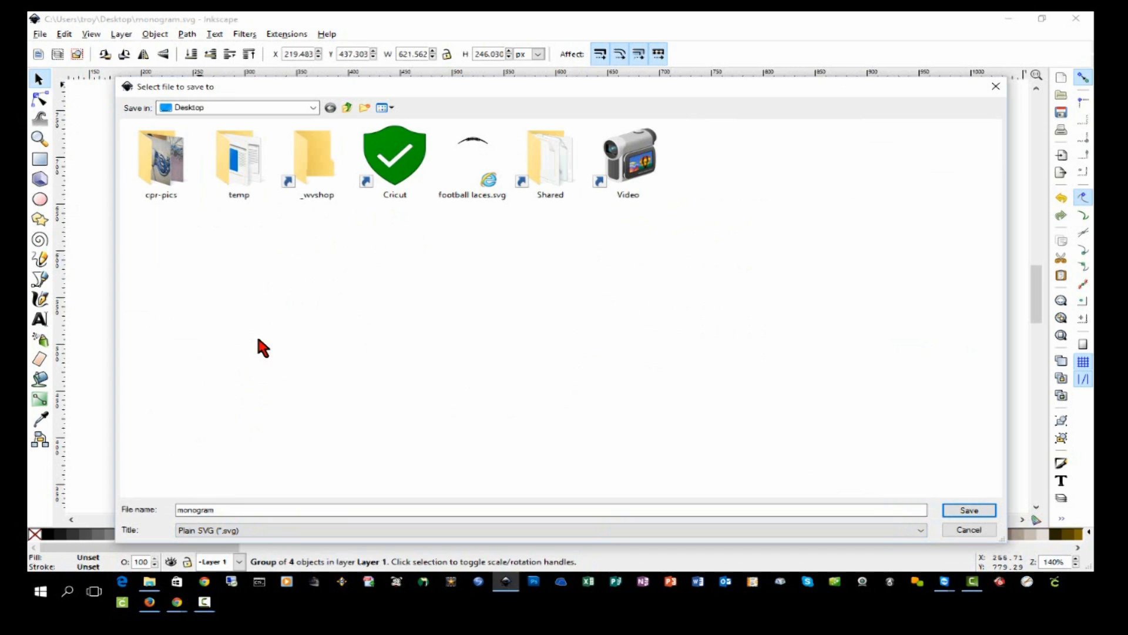
left_click(975, 511)
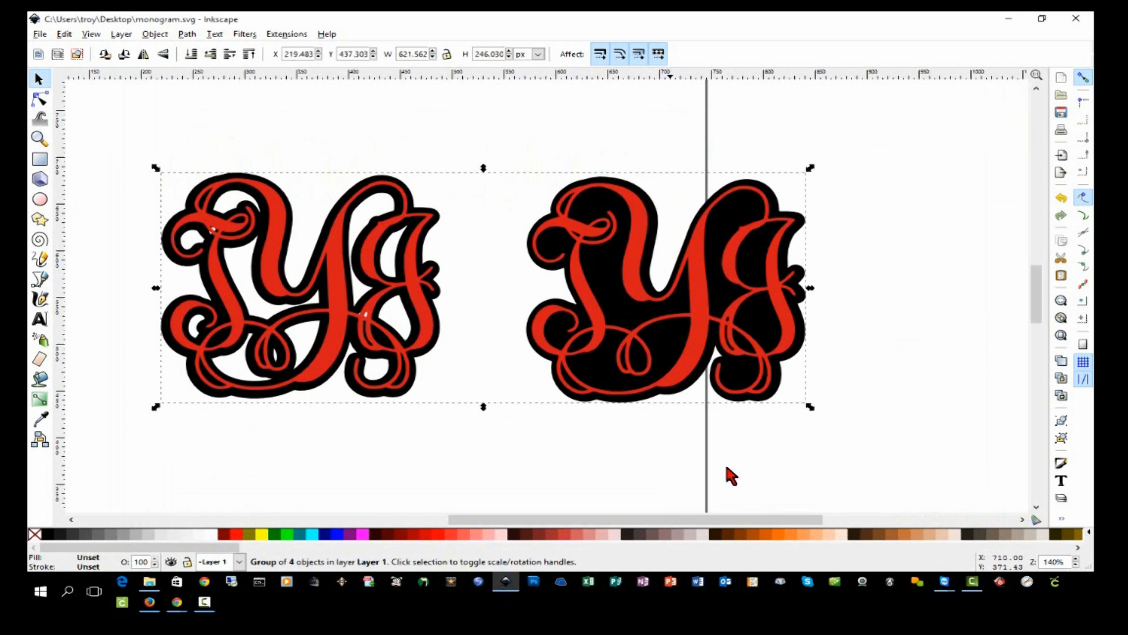
Step: Switch to Cricut Design Space and upload monogram.svg from the Desktop as a vector image
left_click(1005, 20)
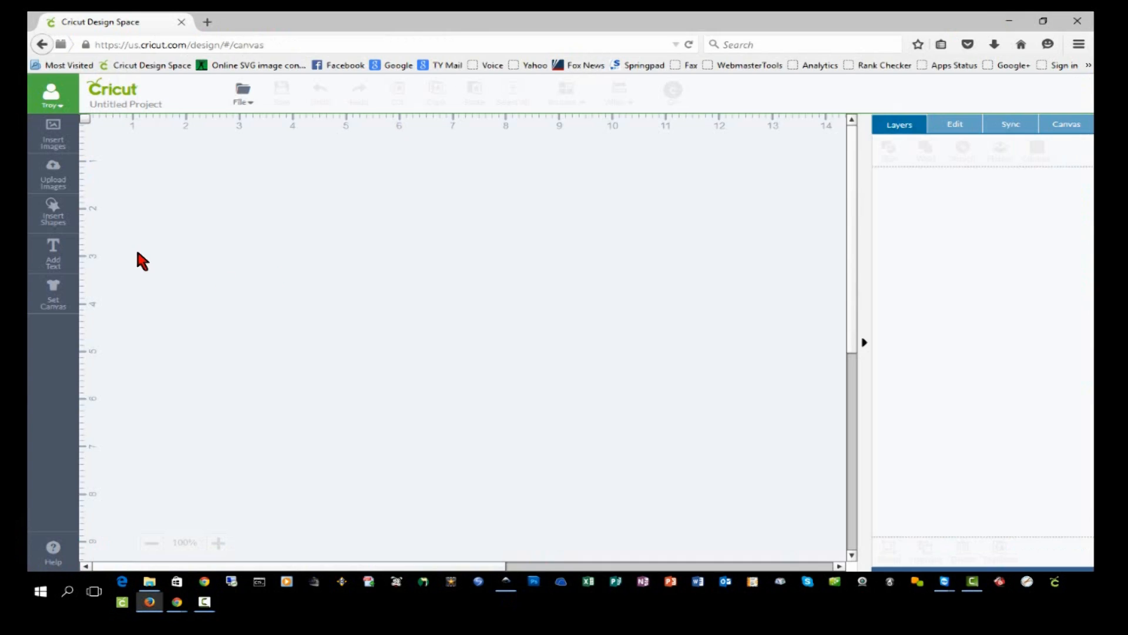
left_click(49, 178)
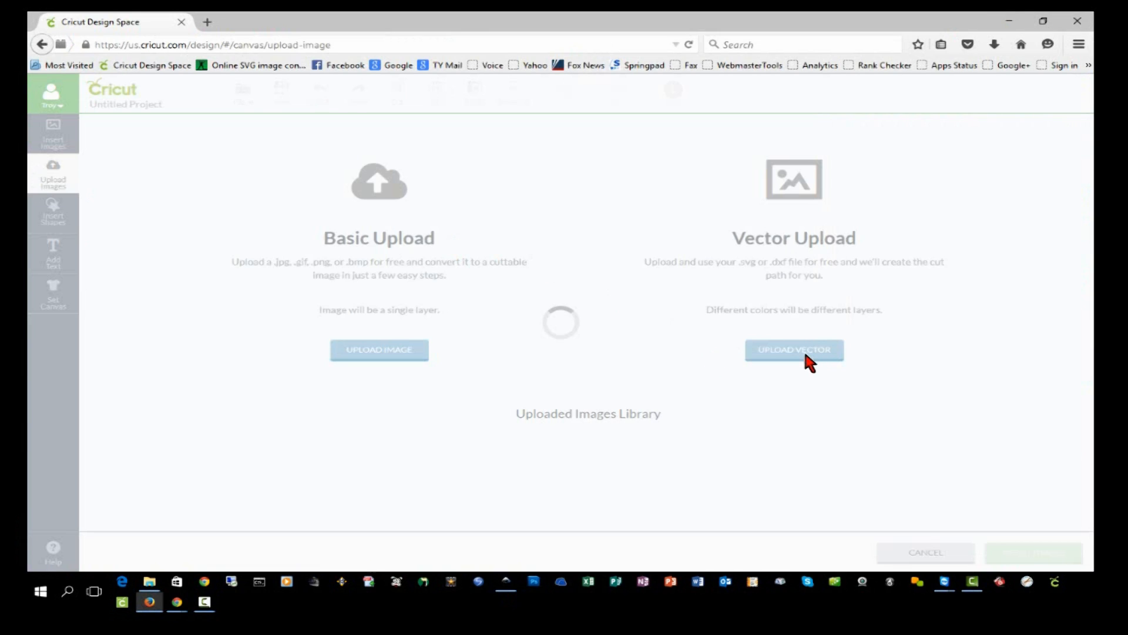
left_click(798, 351)
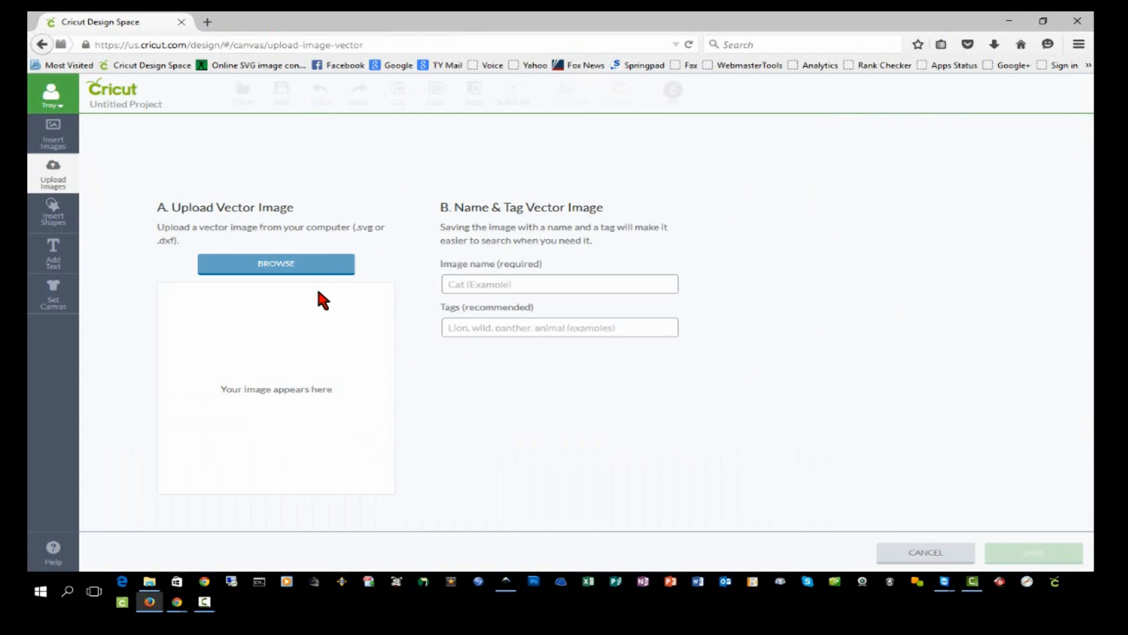
left_click(284, 264)
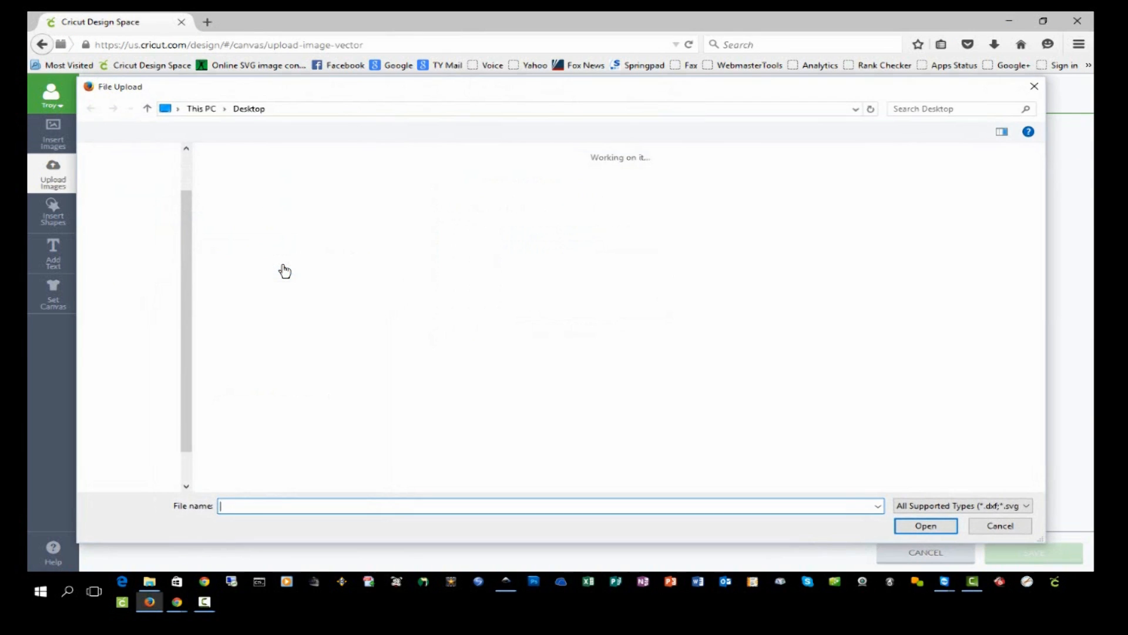
left_click(741, 181)
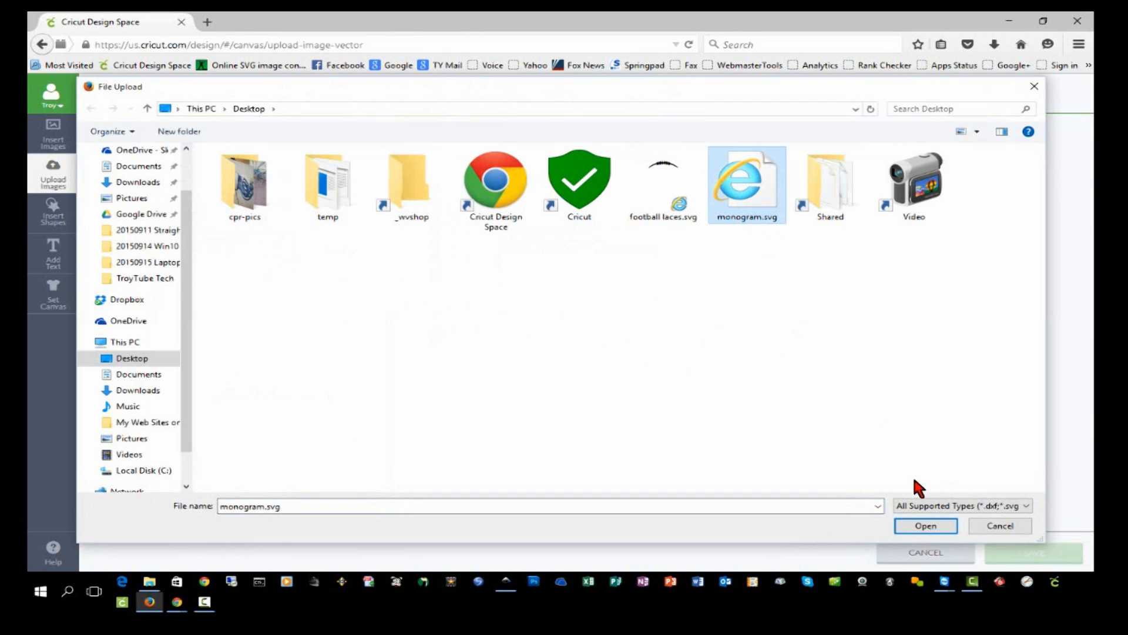
left_click(930, 521)
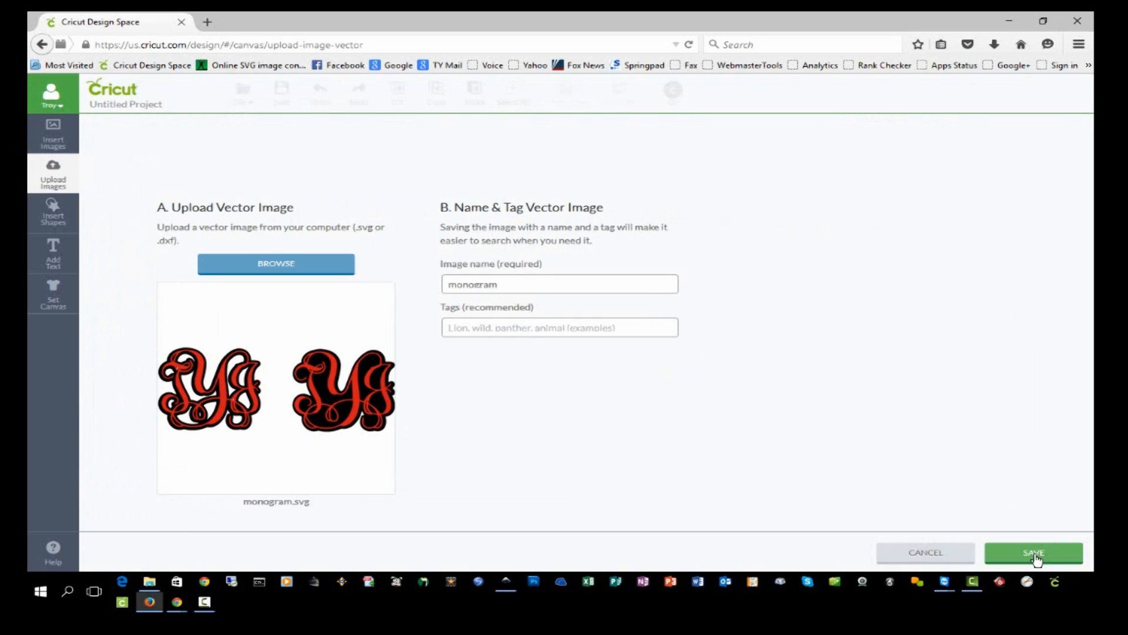
Step: Save the uploaded vector image under the name monogram and insert it onto the project canvas
left_click(1034, 554)
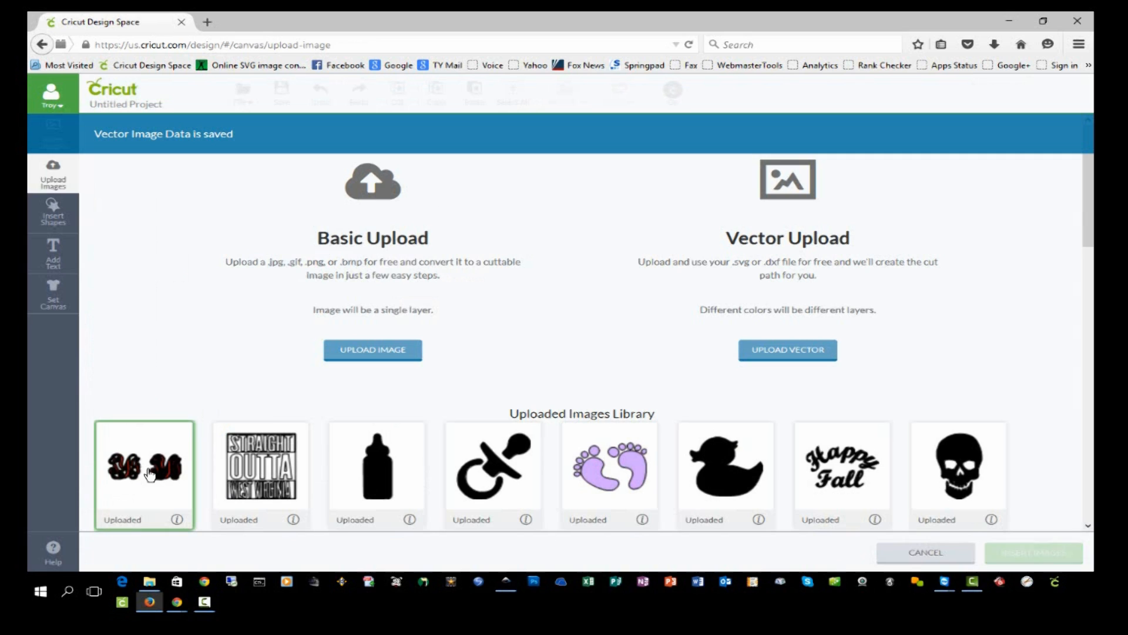
left_click(143, 465)
left_click(1021, 552)
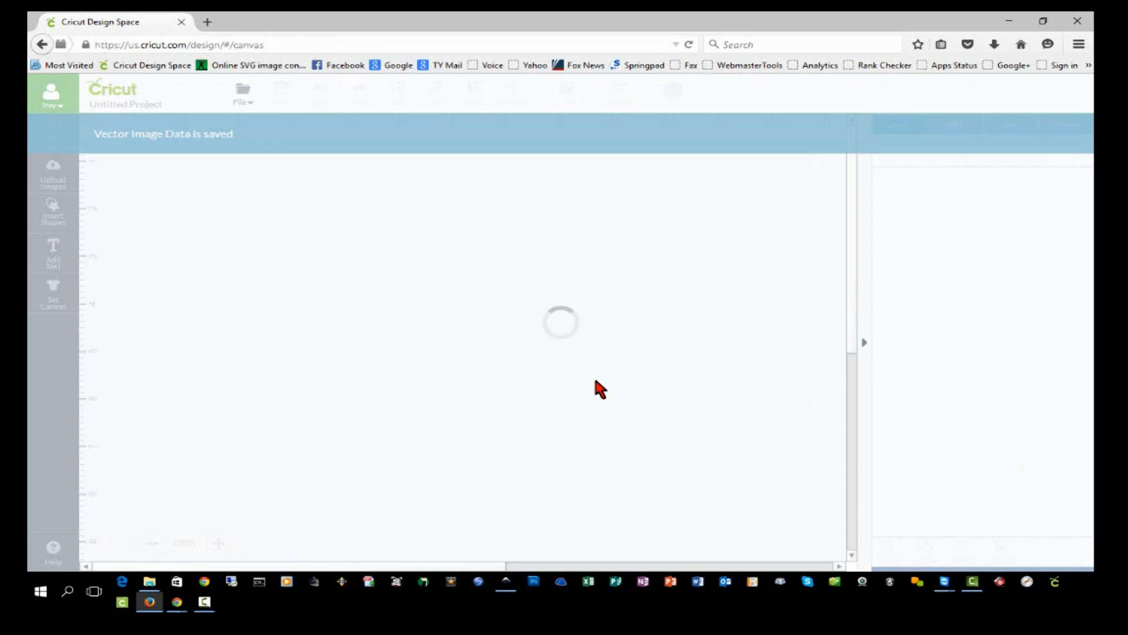
Step: Ungroup the inserted monogram image and delete the version with the open outlined background, keeping the solid-background version
right_click(456, 248)
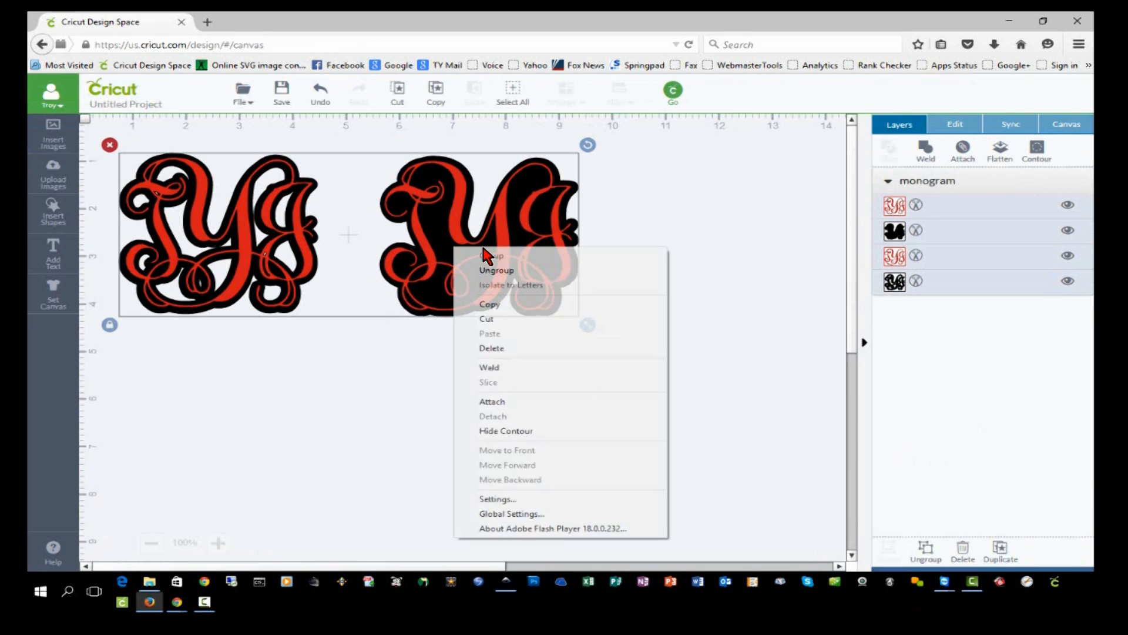
left_click(528, 270)
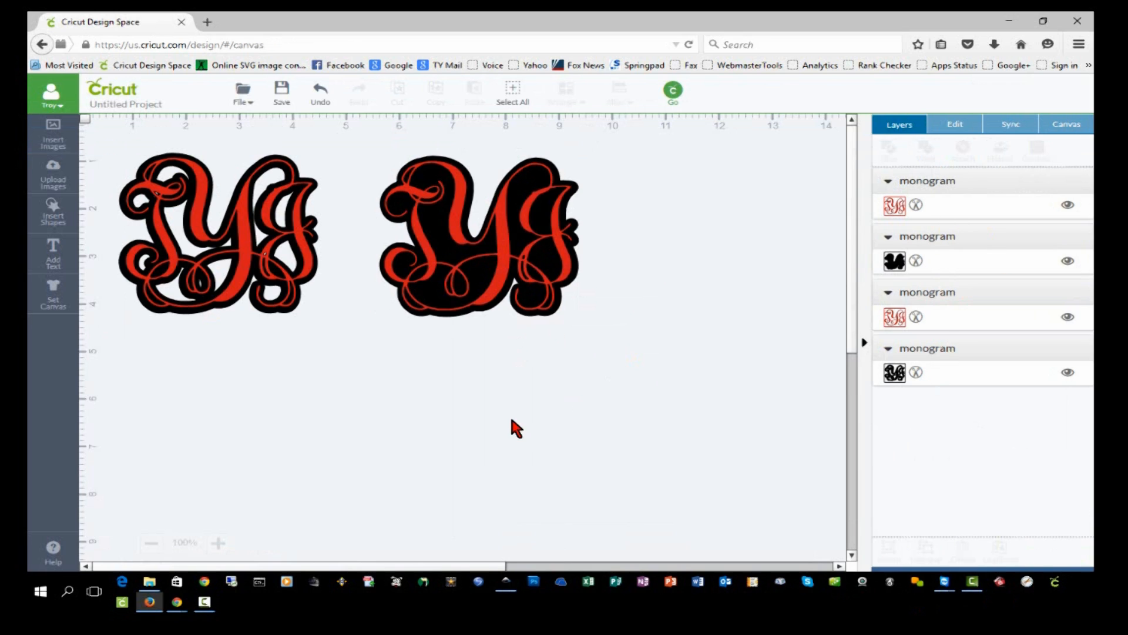
mouse_move(457, 257)
left_mouse_down()
mouse_move(470, 251)
mouse_move(452, 253)
left_mouse_up()
left_click_drag(344, 373, 90, 124)
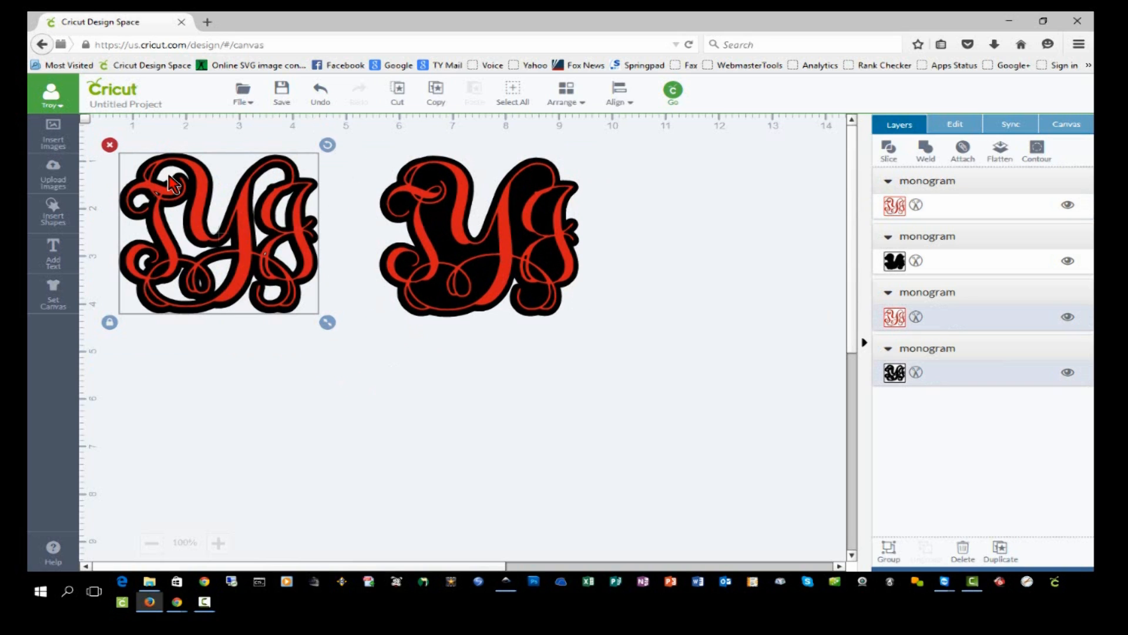
key("Delete")
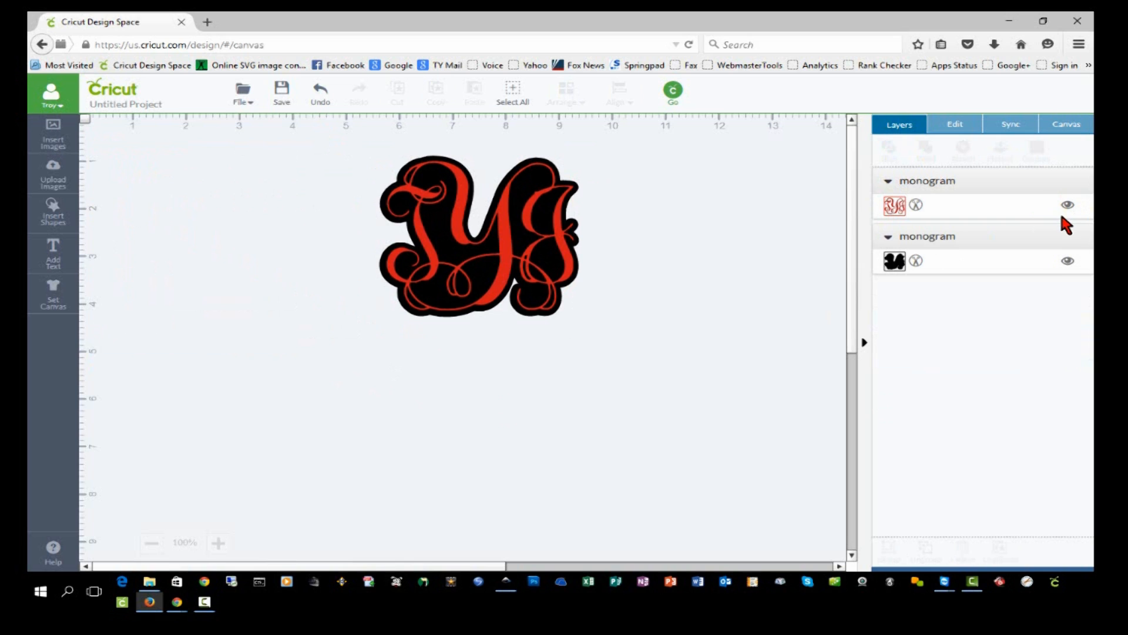
Step: Send the project to the cutting mat preview and examine the mats for the black background and the red letters
left_click(673, 89)
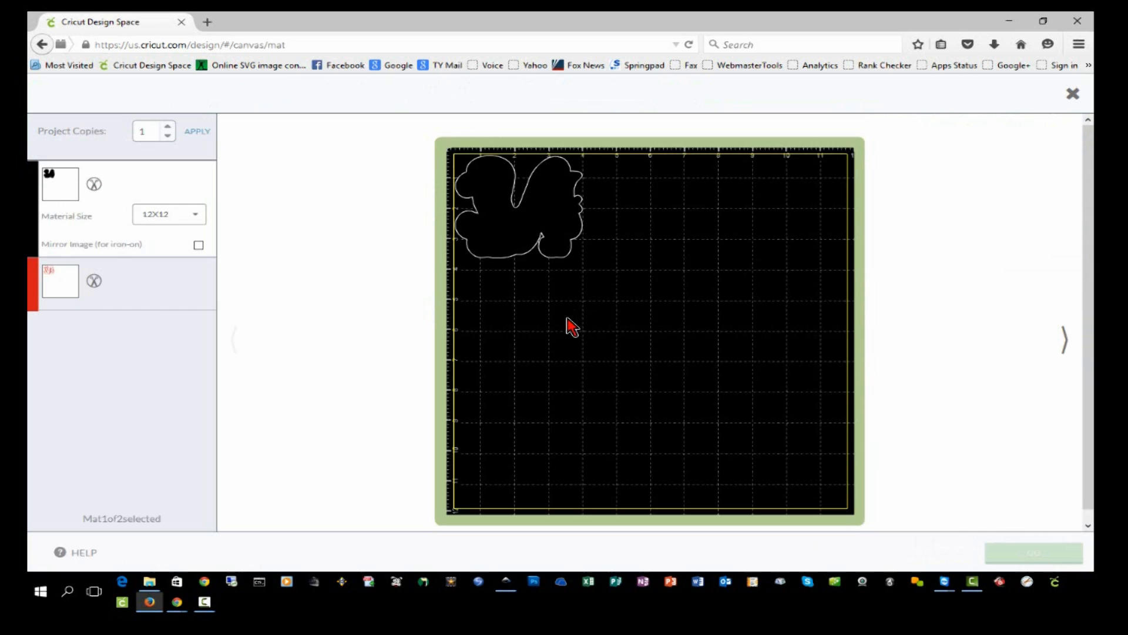
left_click(177, 283)
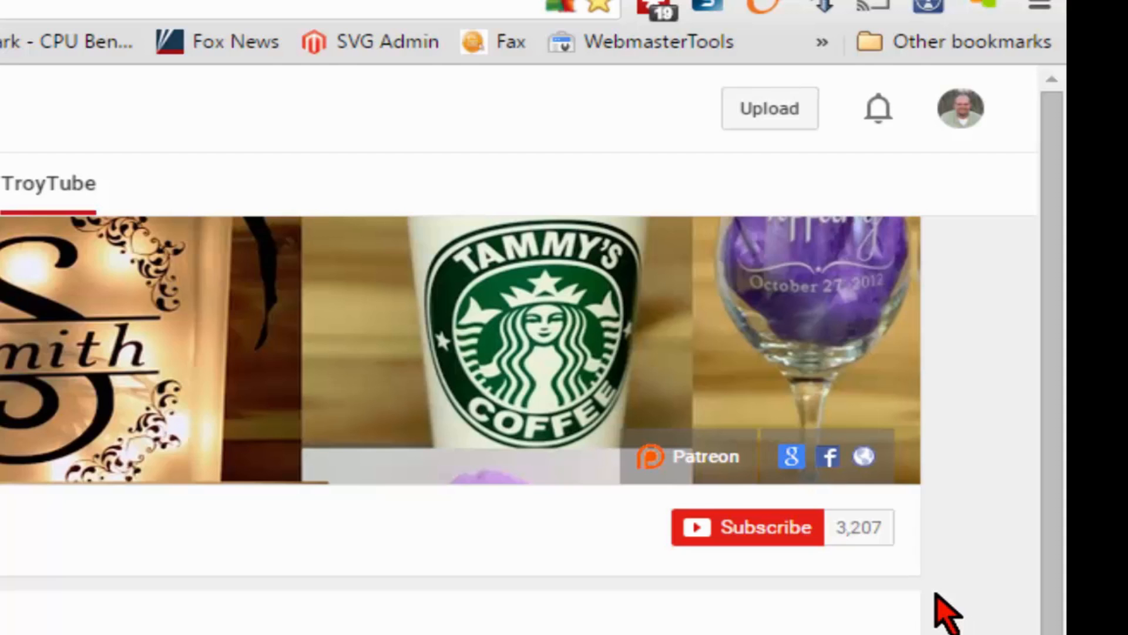
Step: On YouTube, subscribe to the TroyTube channel with all notifications enabled and open the channel's Patreon page
left_click(735, 526)
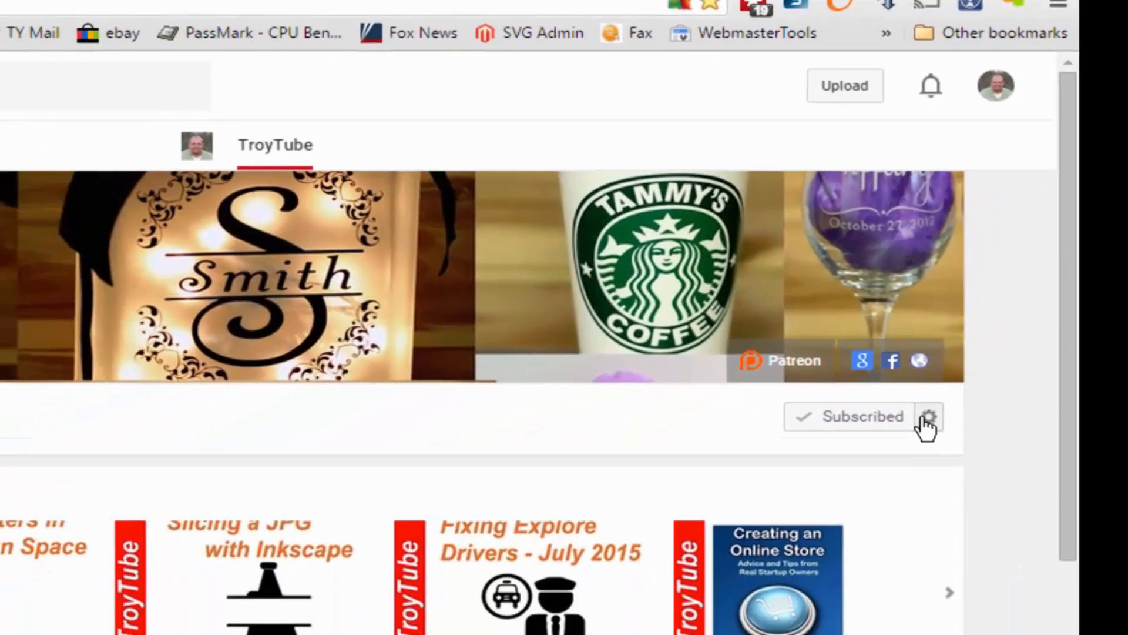
left_click(876, 527)
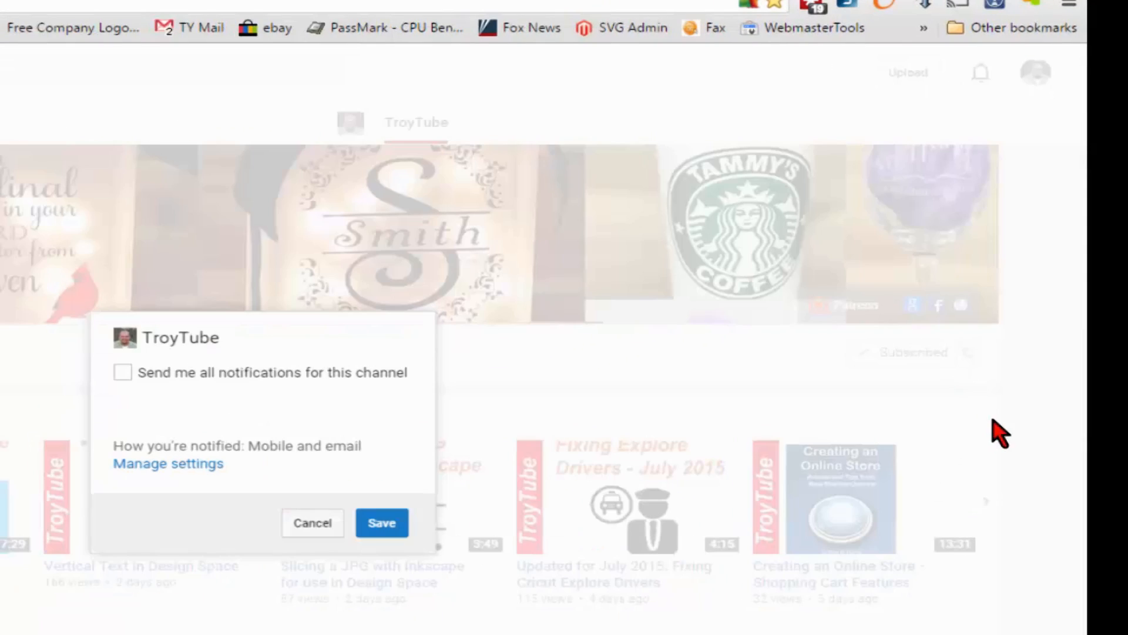
left_click(123, 373)
left_click(382, 523)
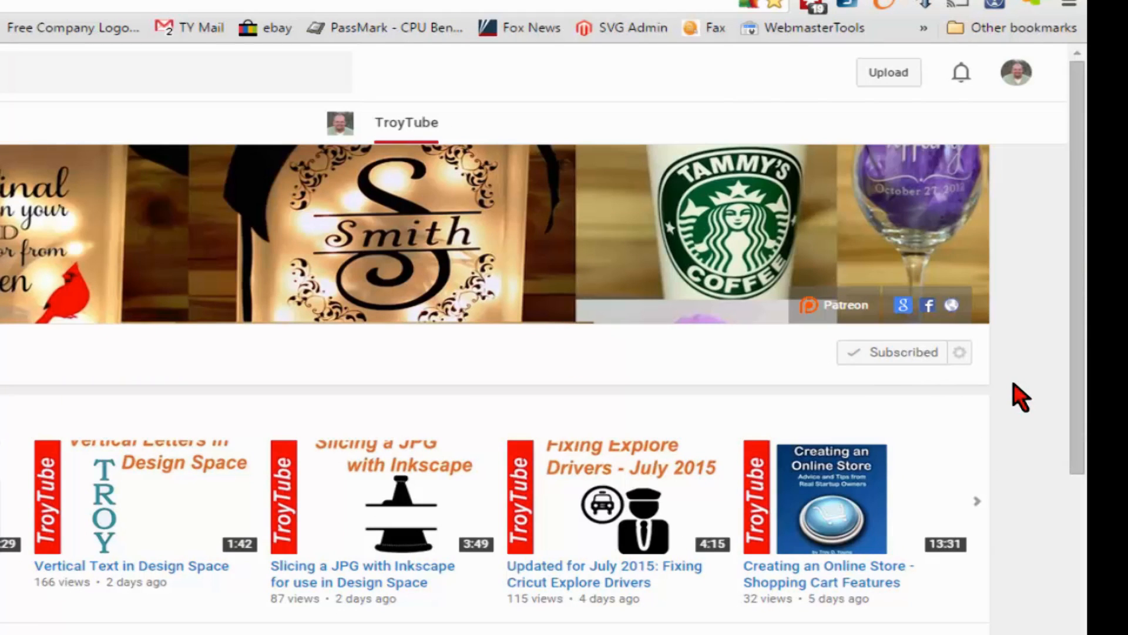
left_click(840, 305)
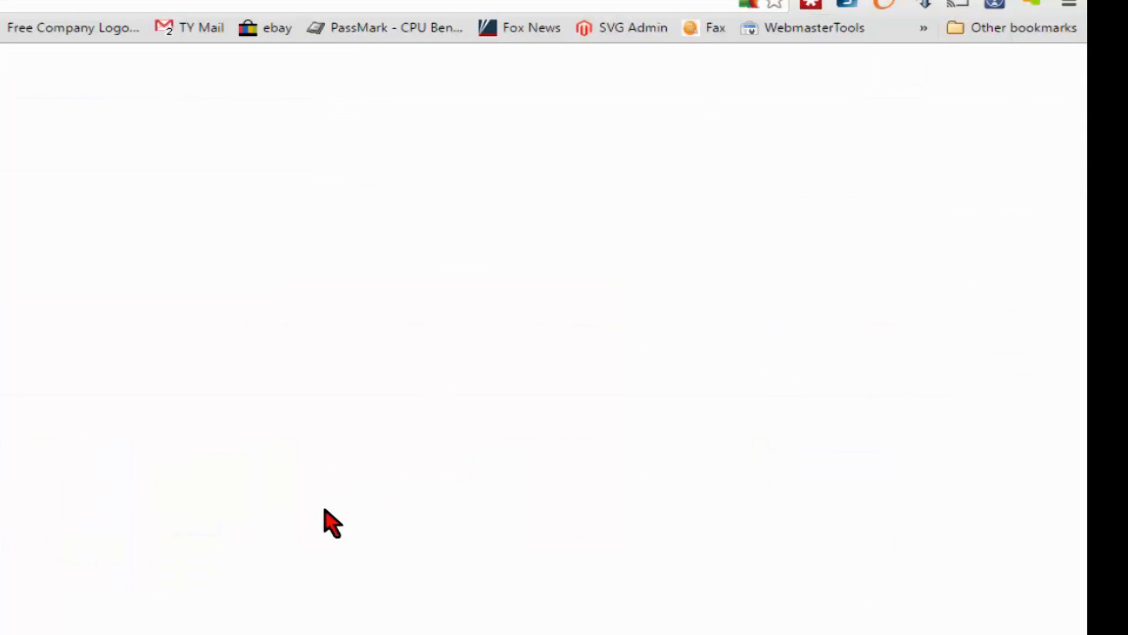